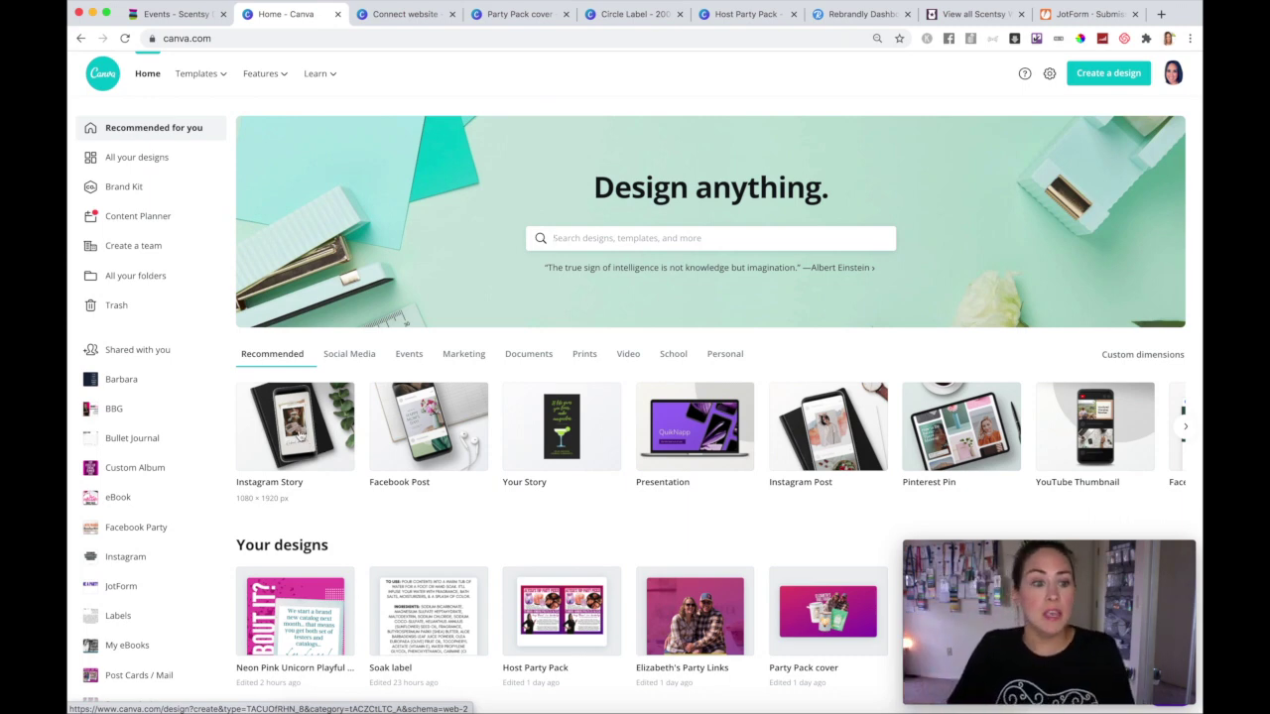
Create a new blank Instagram Story design (1080 × 1920 px) from the Recommended cards
{"action": "left_click", "coordinate": [297, 434]}
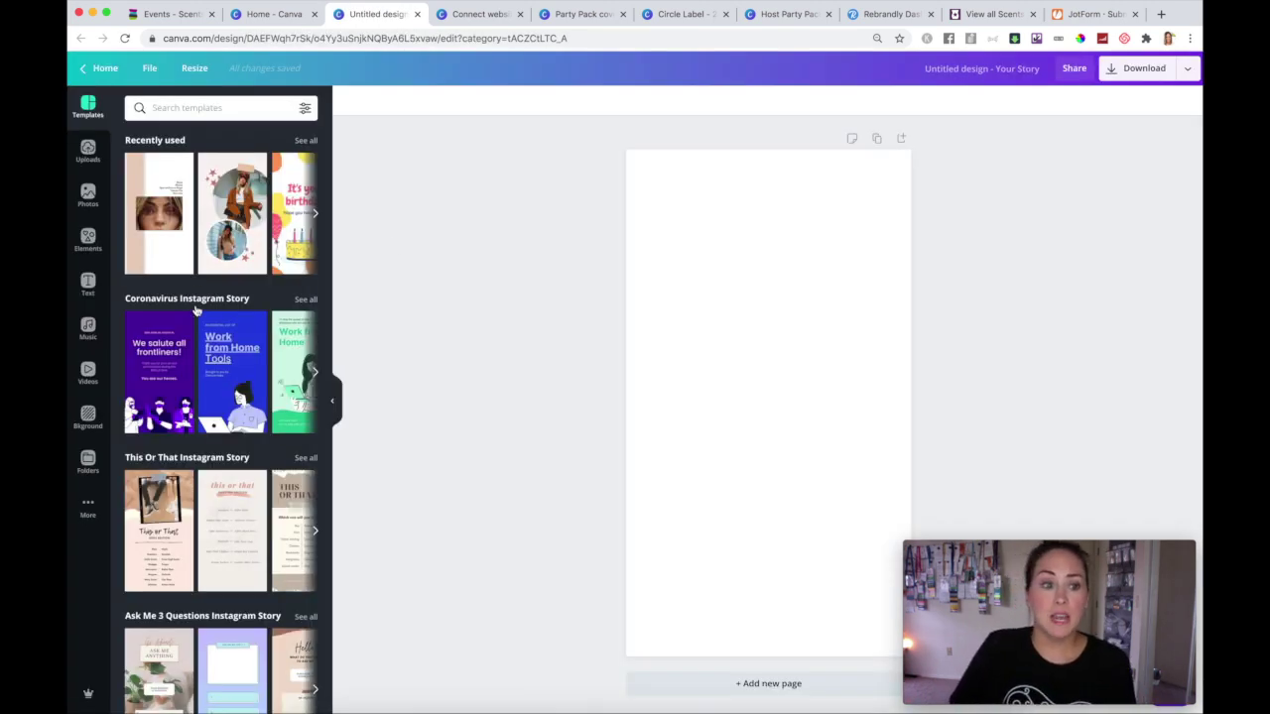
{"action": "scroll", "coordinate": [274, 599], "scroll_direction": "down", "scroll_amount": 5}
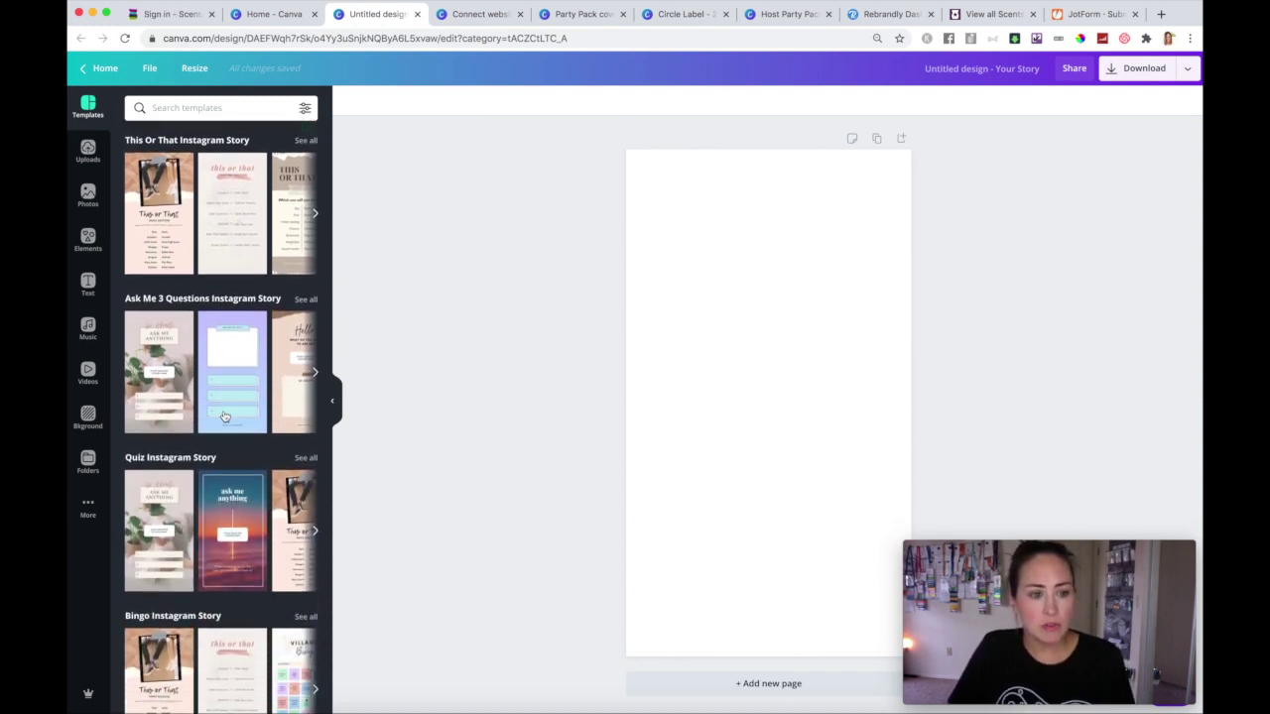
{"action": "scroll", "coordinate": [238, 424], "scroll_direction": "down", "scroll_amount": 8}
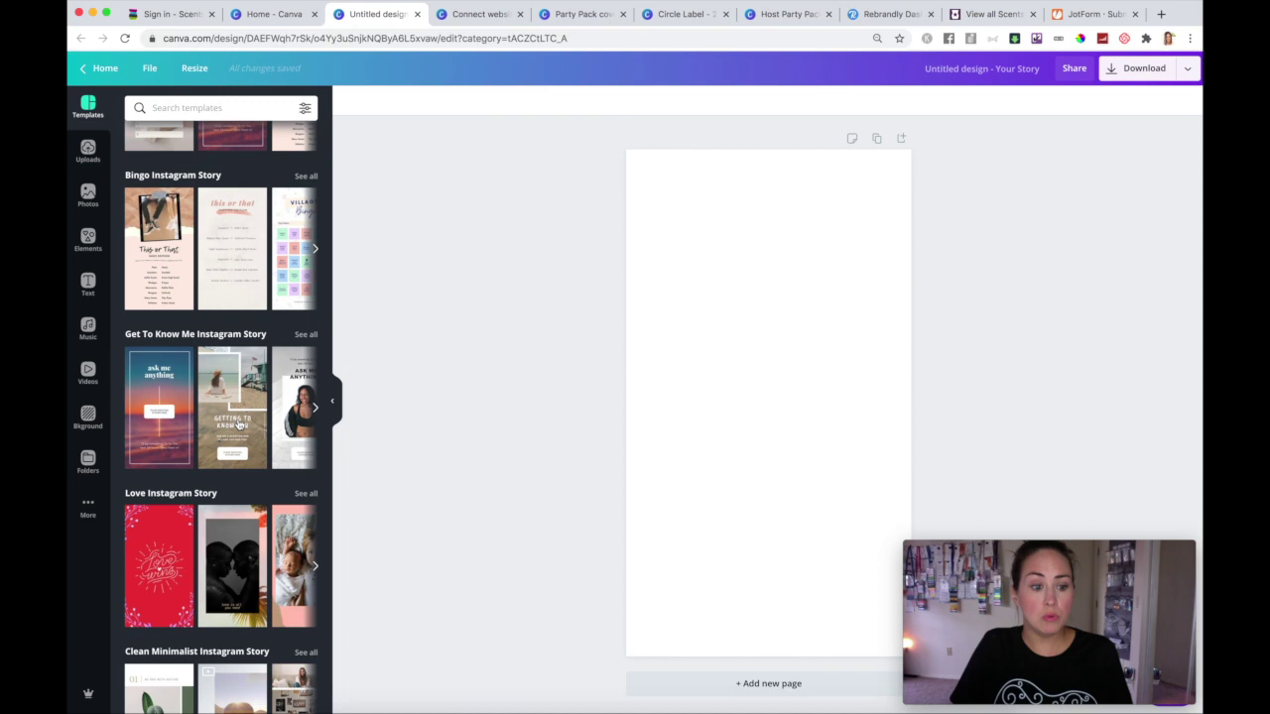
{"action": "scroll", "coordinate": [238, 425], "scroll_direction": "down", "scroll_amount": 1}
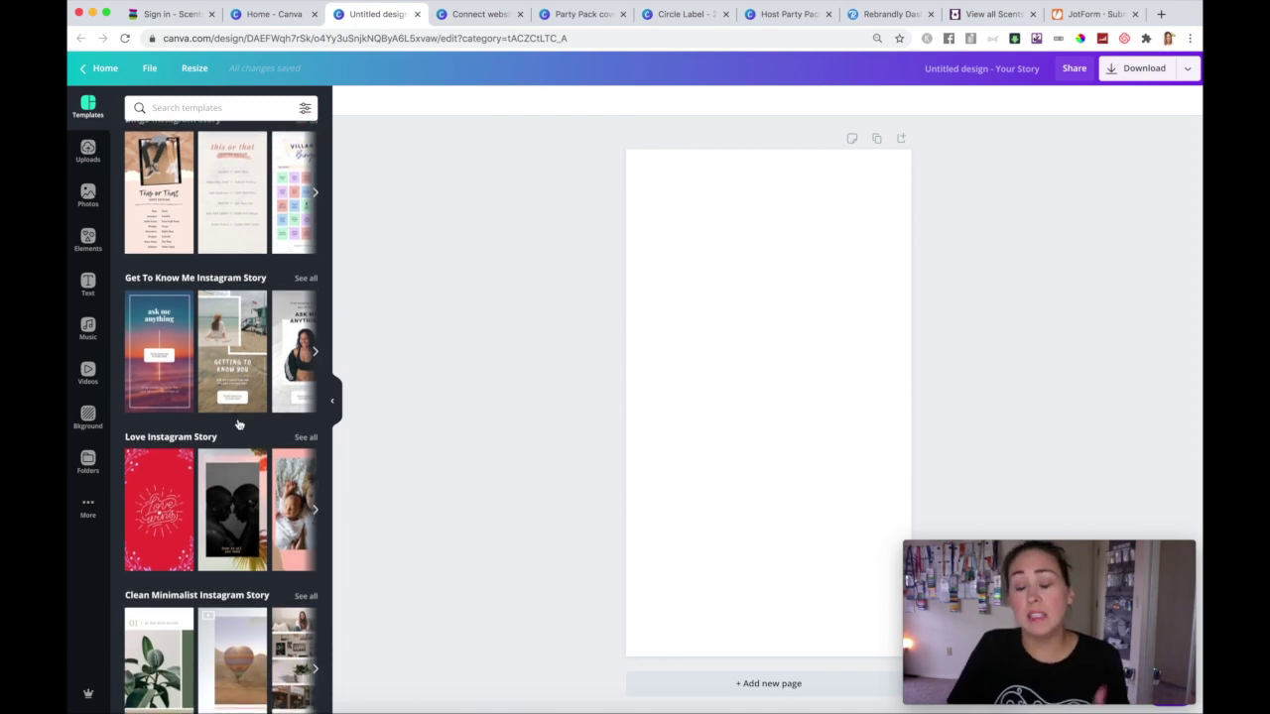
{"action": "scroll", "coordinate": [238, 424], "scroll_direction": "up", "scroll_amount": 14}
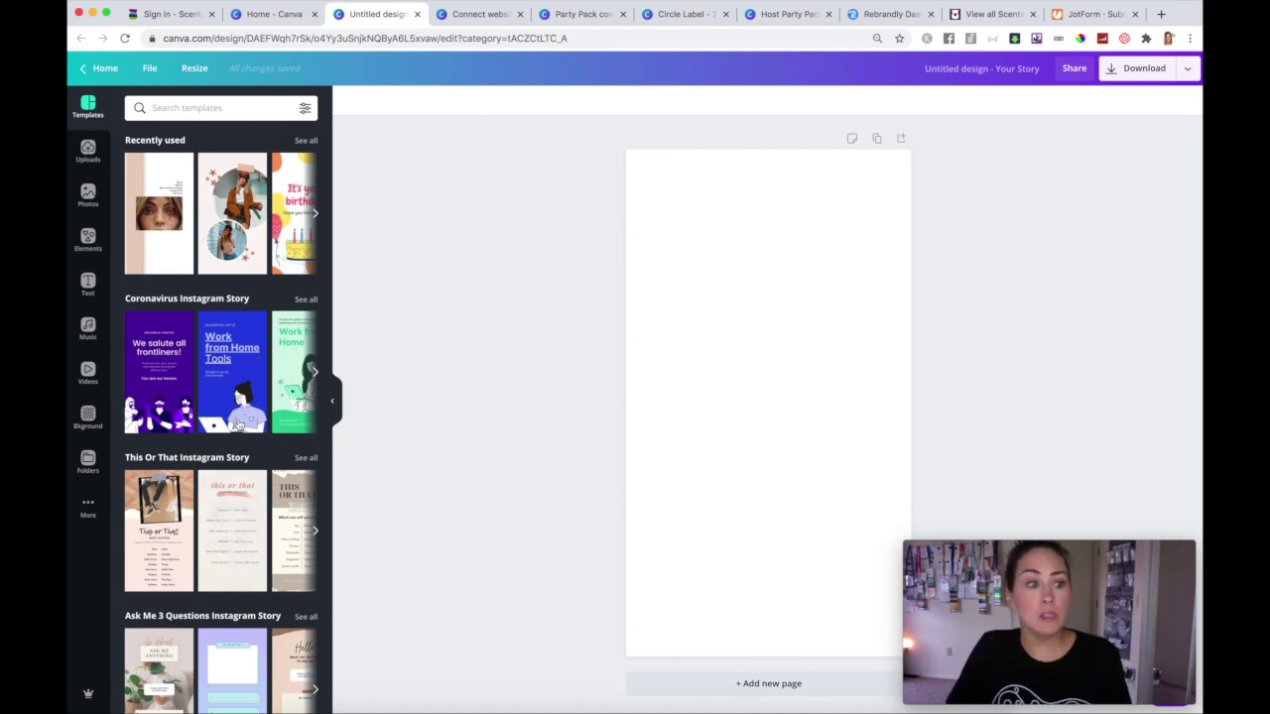
Apply the frosty ice-texture pattern from Patterns as the story page background
{"action": "left_click", "coordinate": [89, 418]}
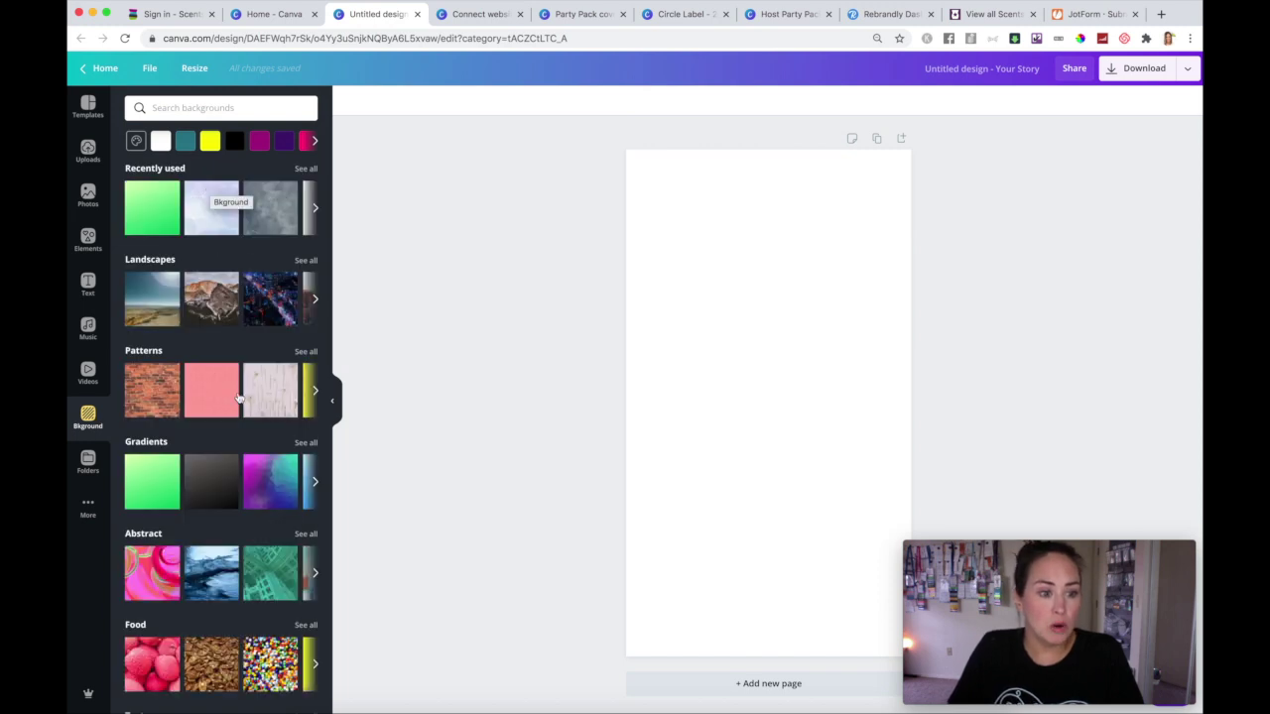
{"action": "left_click", "coordinate": [306, 352]}
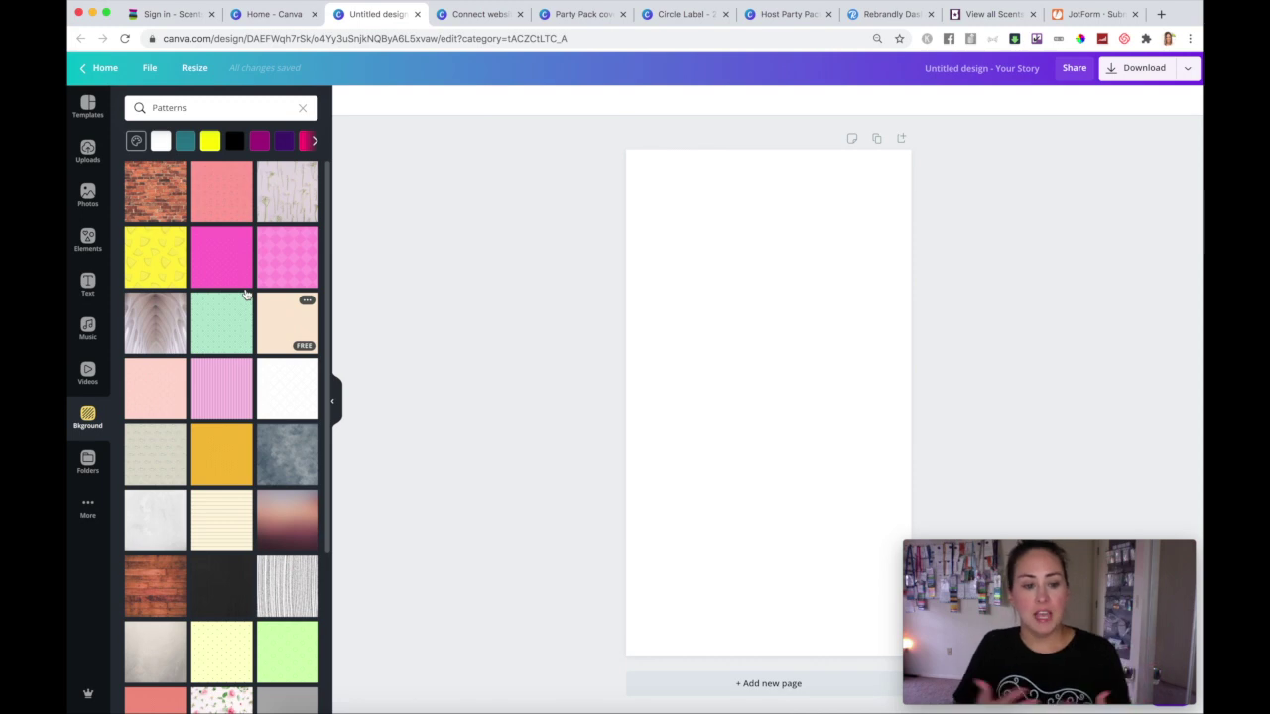
{"action": "left_click", "coordinate": [198, 321]}
{"action": "scroll", "coordinate": [197, 321], "scroll_direction": "down", "scroll_amount": 5}
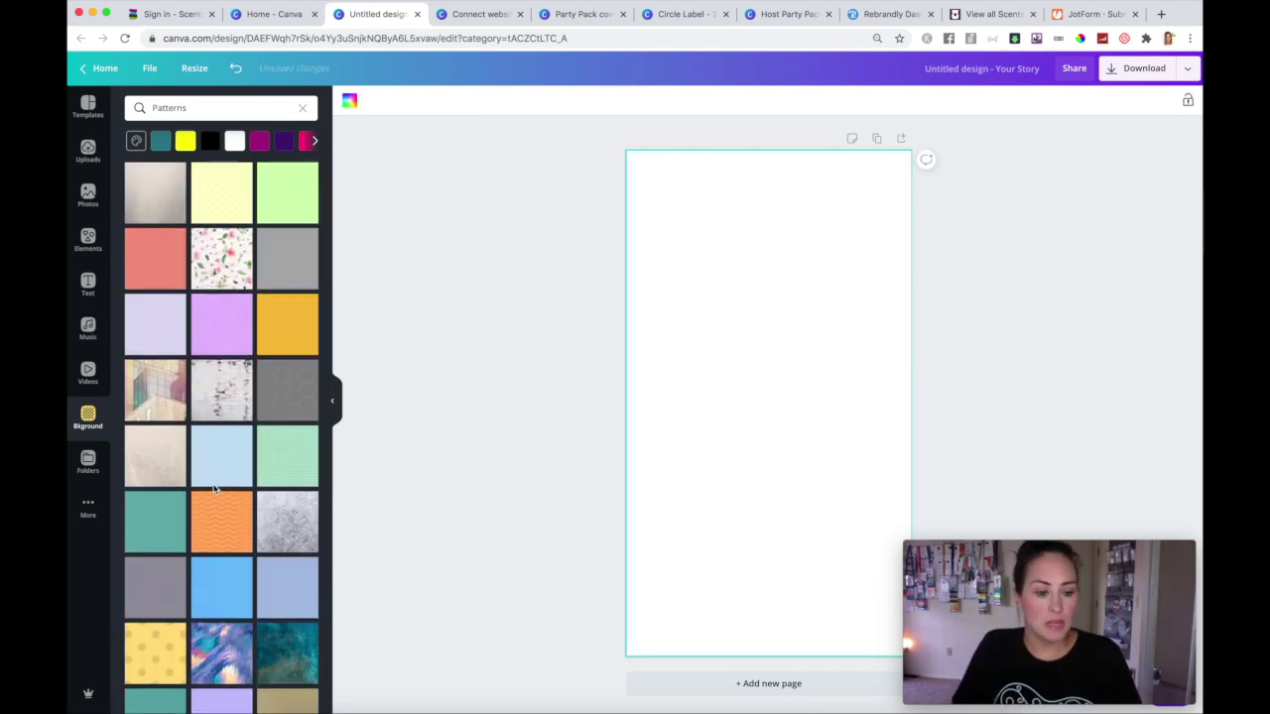
{"action": "left_click", "coordinate": [288, 508]}
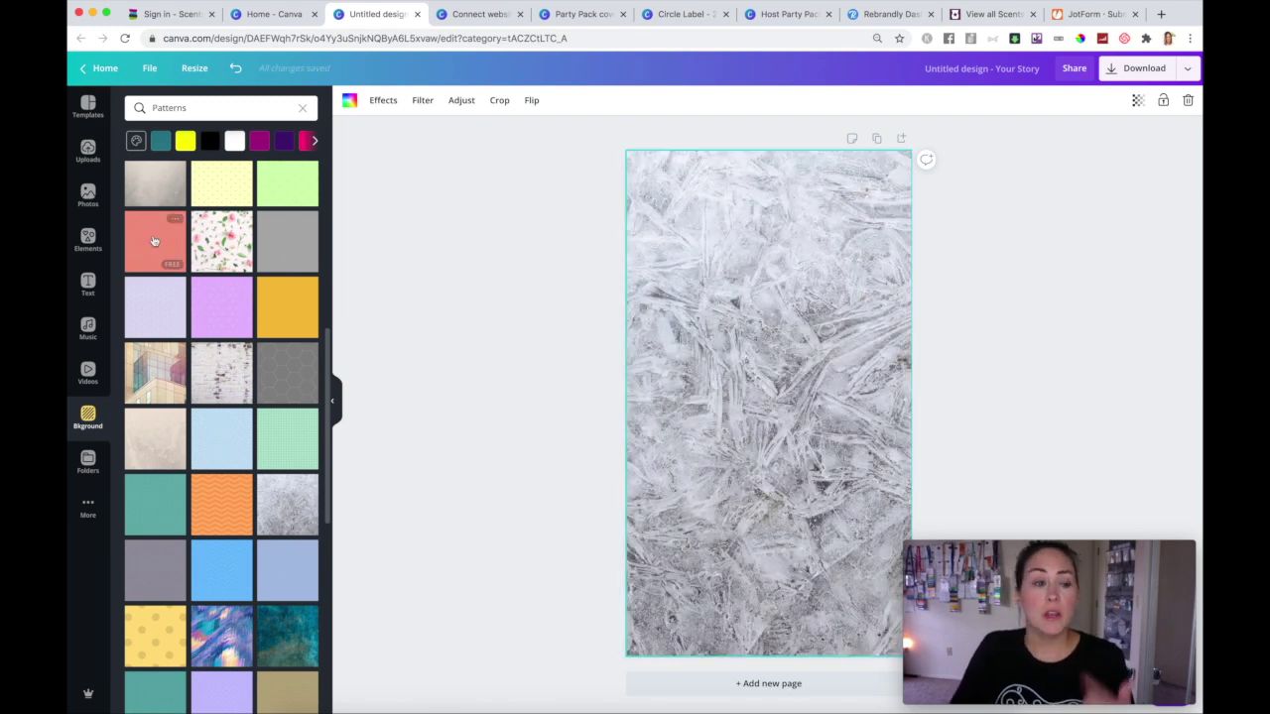
Search Elements for 'gradient' and add the teal-to-purple gradient square to the page
{"action": "left_click", "coordinate": [87, 241]}
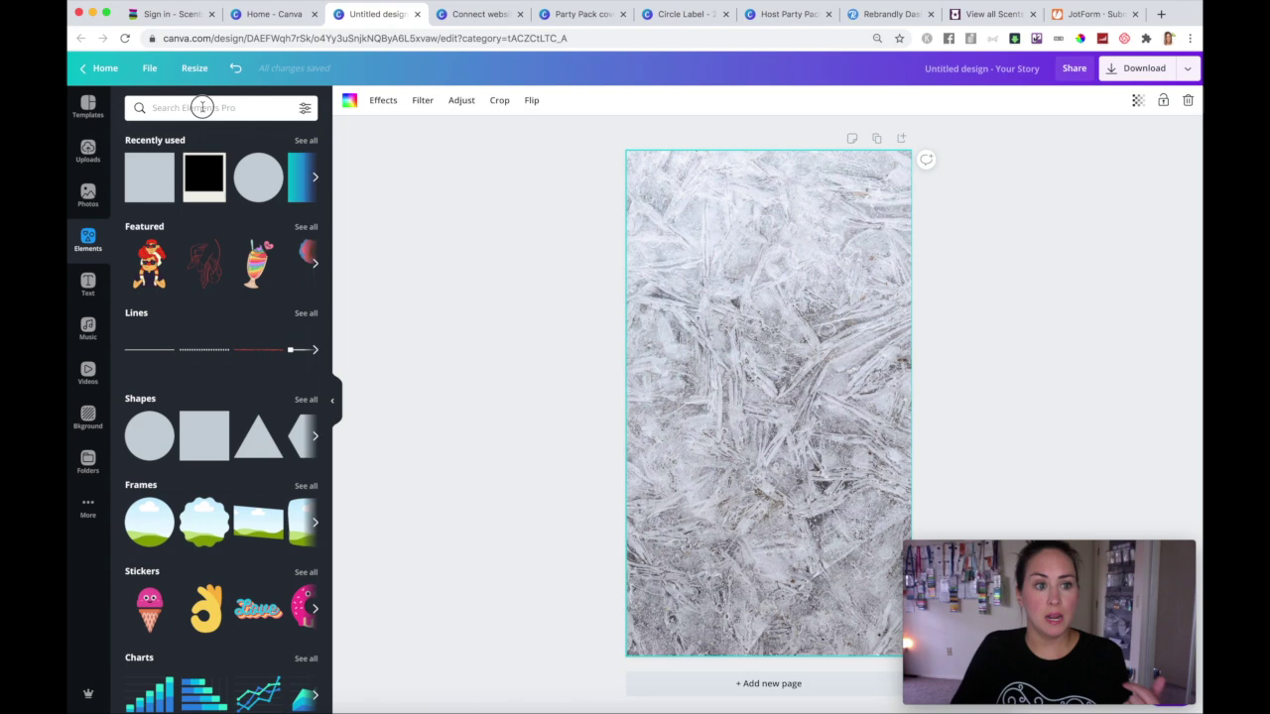
{"action": "left_click", "coordinate": [202, 107]}
{"action": "type", "text": "gra"}
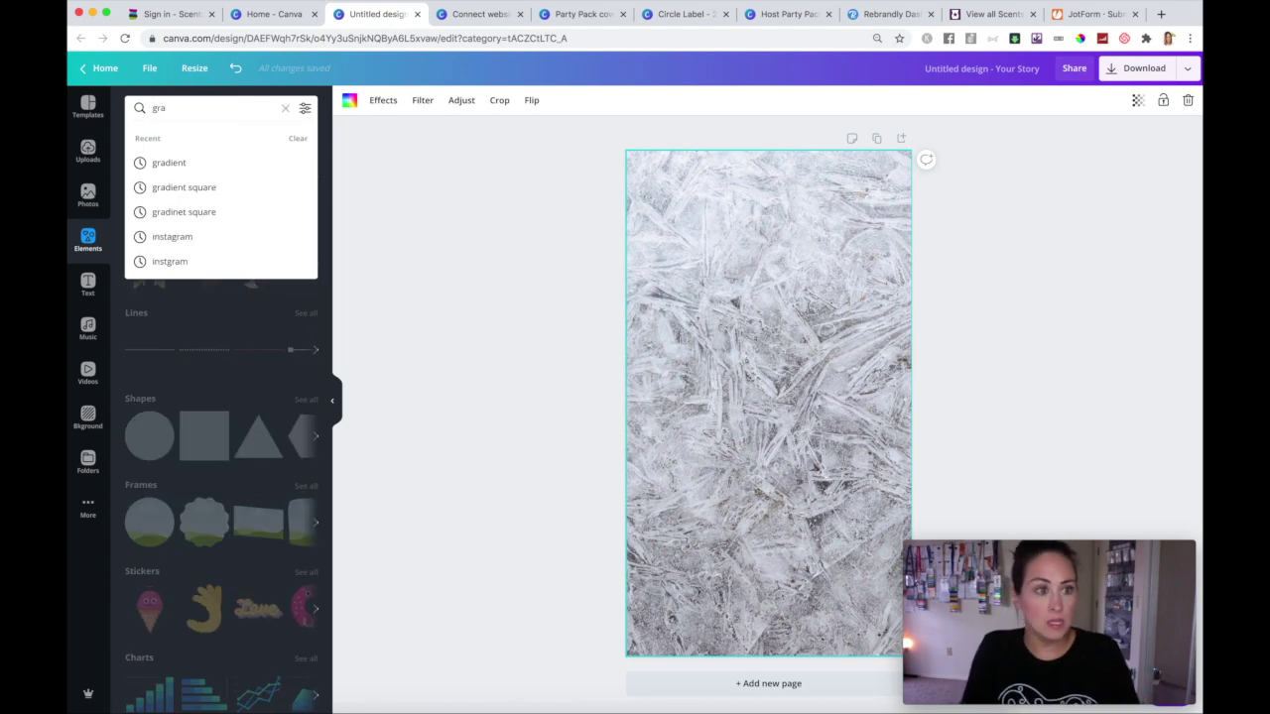
{"action": "left_click", "coordinate": [169, 163]}
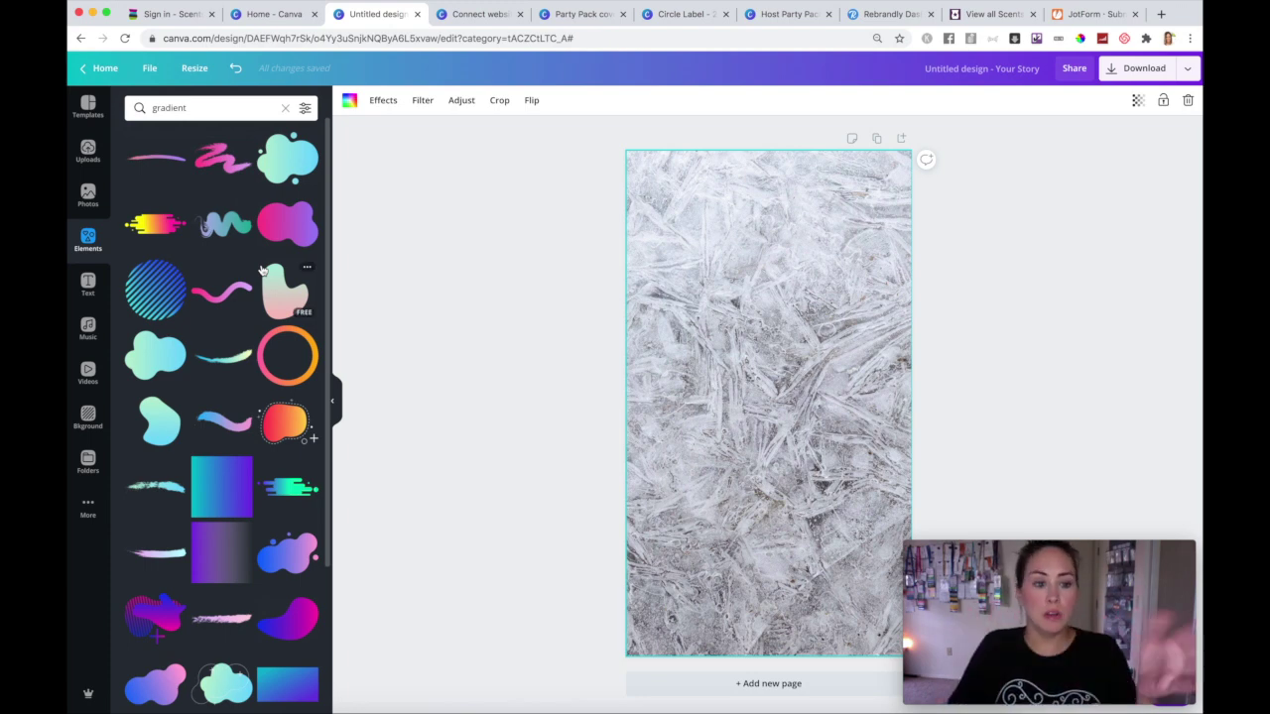
{"action": "left_click", "coordinate": [222, 489]}
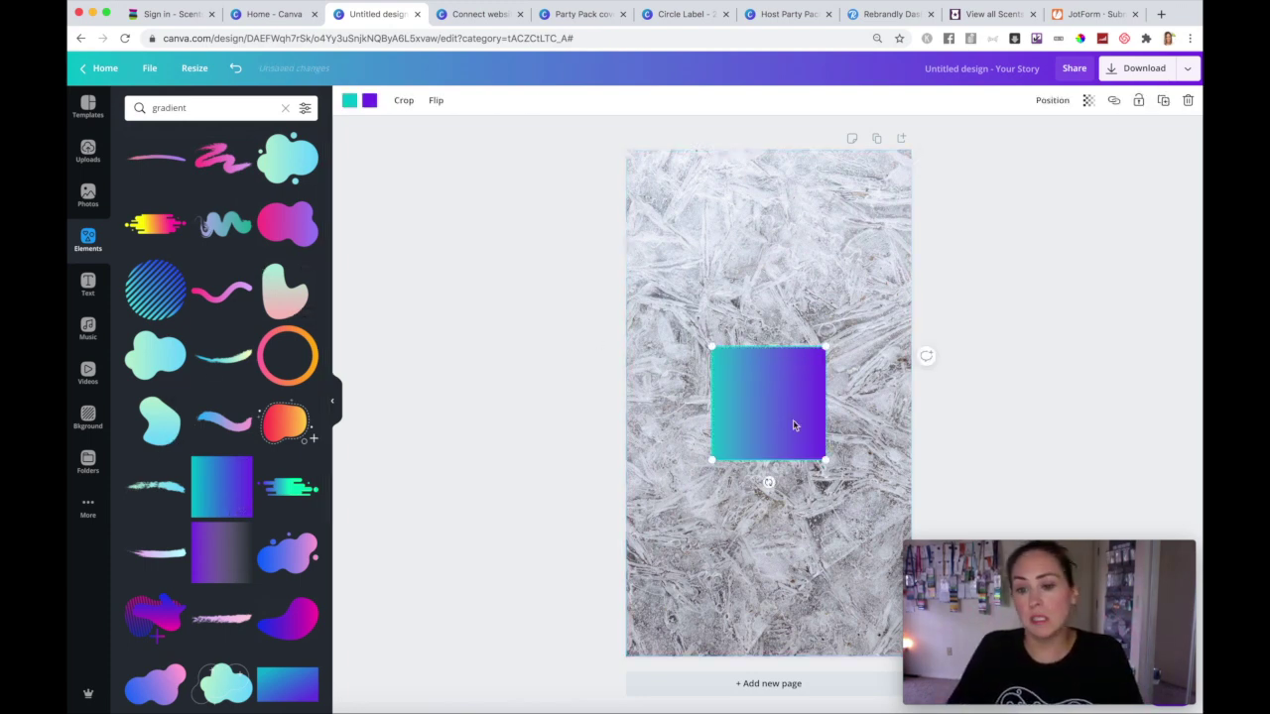
Rotate the gradient 90°, stretch it over the whole page, and set transparency to 85
{"action": "left_click_drag", "start_coordinate": [768, 482], "coordinate": [668, 401]}
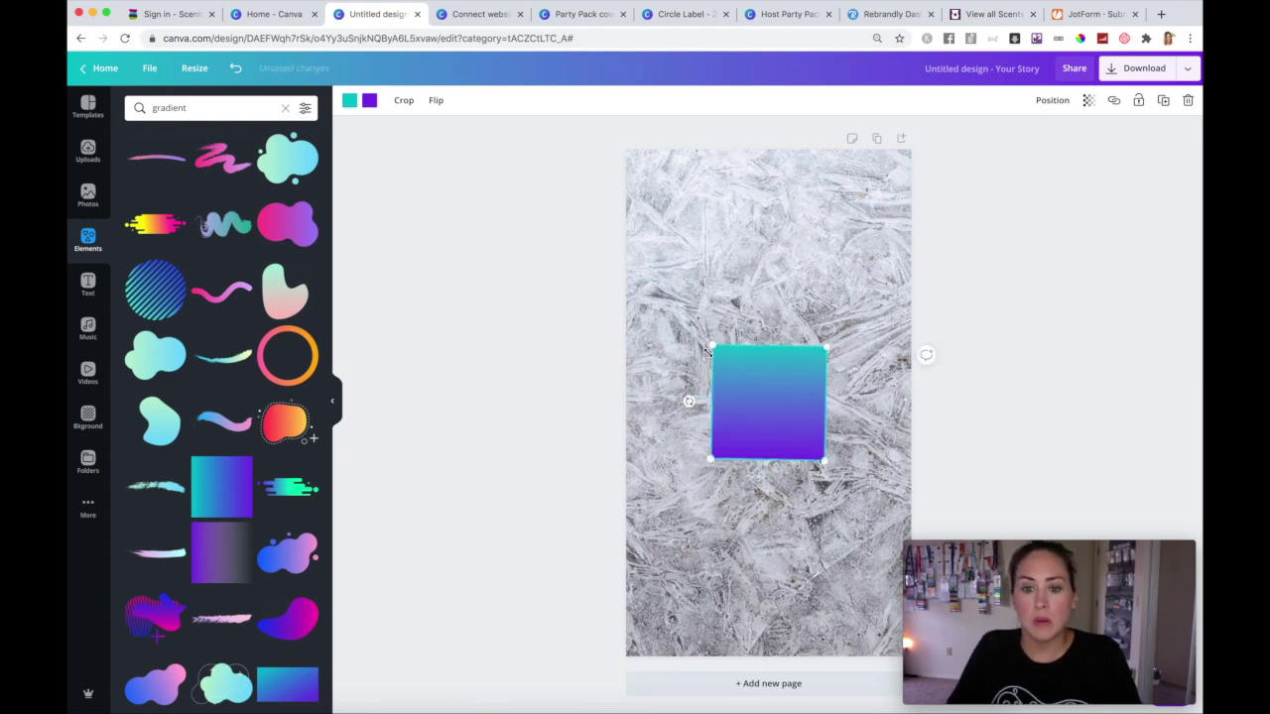
{"action": "left_click", "coordinate": [690, 402]}
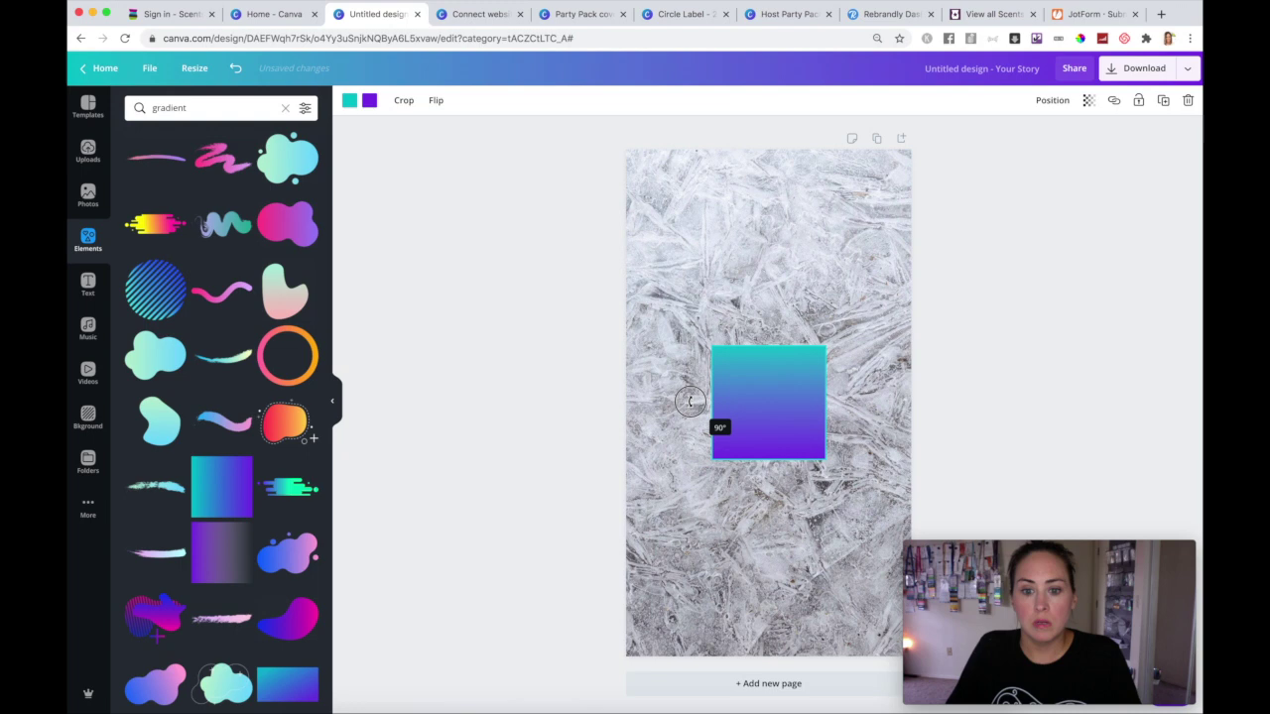
{"action": "left_click_drag", "start_coordinate": [705, 344], "coordinate": [498, 132]}
{"action": "left_click_drag", "start_coordinate": [827, 460], "coordinate": [1024, 674]}
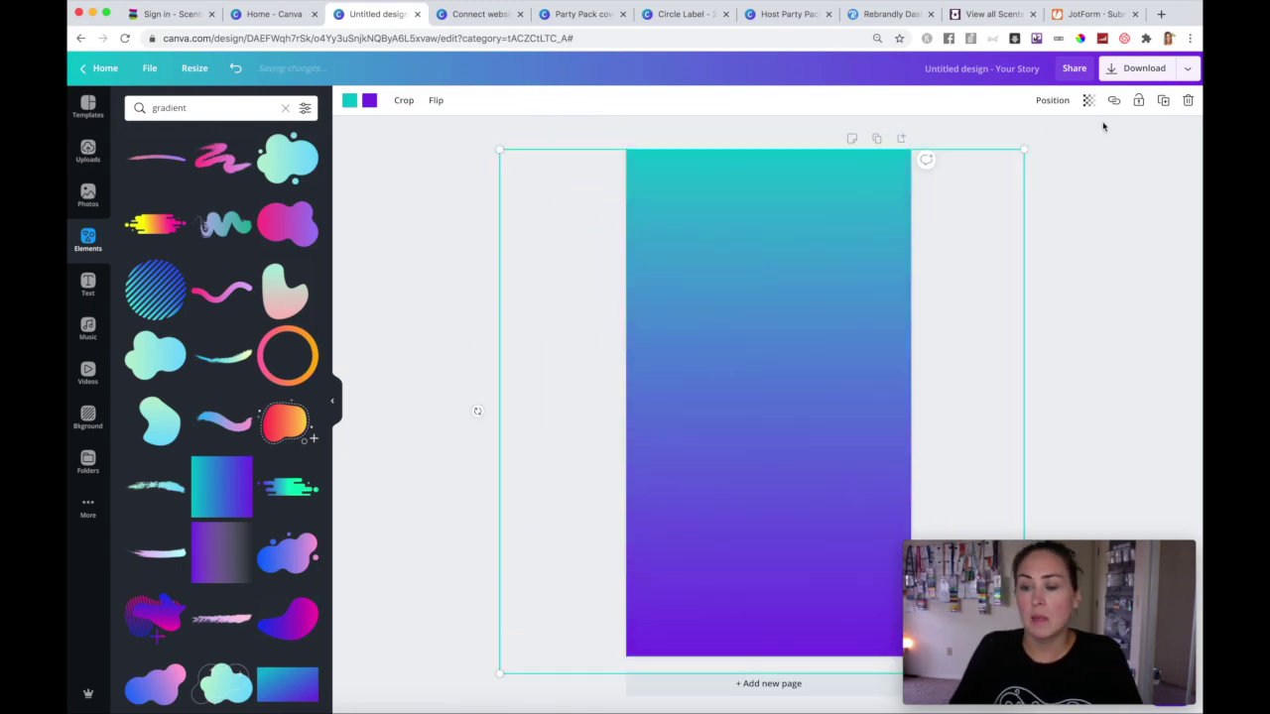
{"action": "left_click", "coordinate": [1088, 102]}
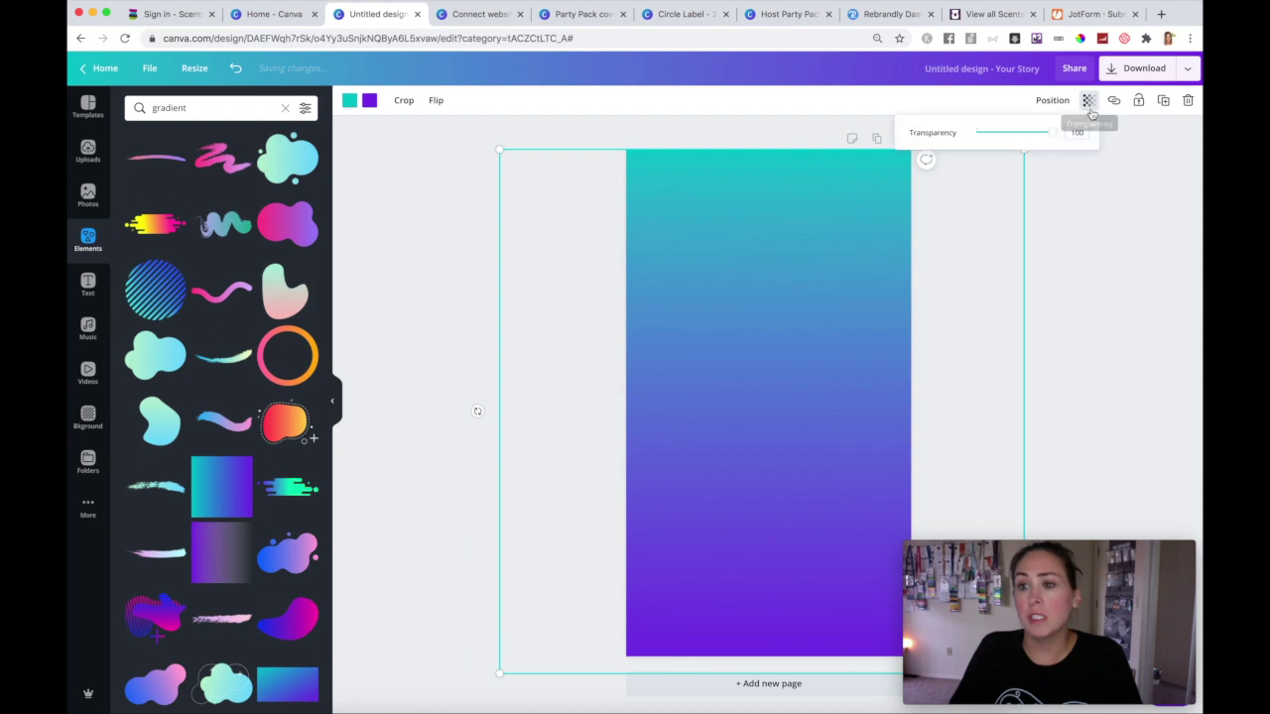
{"action": "left_click_drag", "start_coordinate": [1055, 135], "coordinate": [1040, 137]}
Add a 'Catalog' heading in League Gothic at size 114, centred on the page
{"action": "left_click", "coordinate": [1129, 231]}
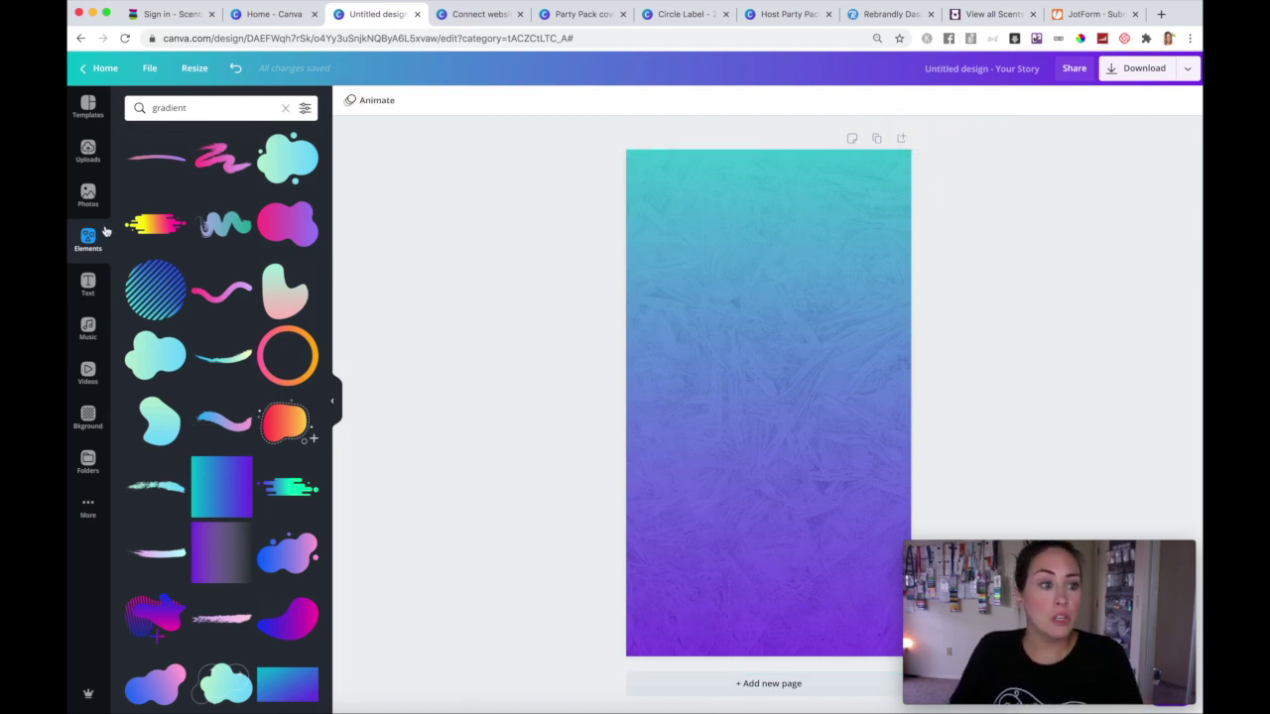
{"action": "left_click", "coordinate": [89, 283]}
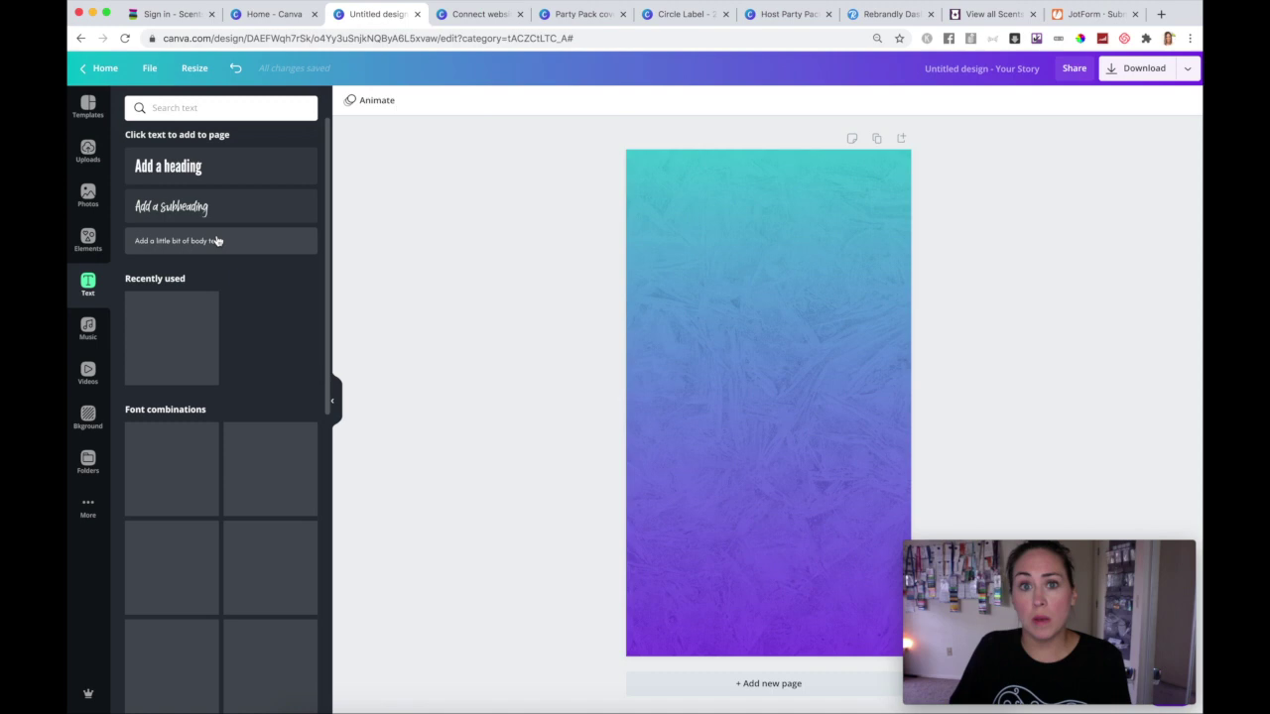
{"action": "left_click", "coordinate": [184, 164]}
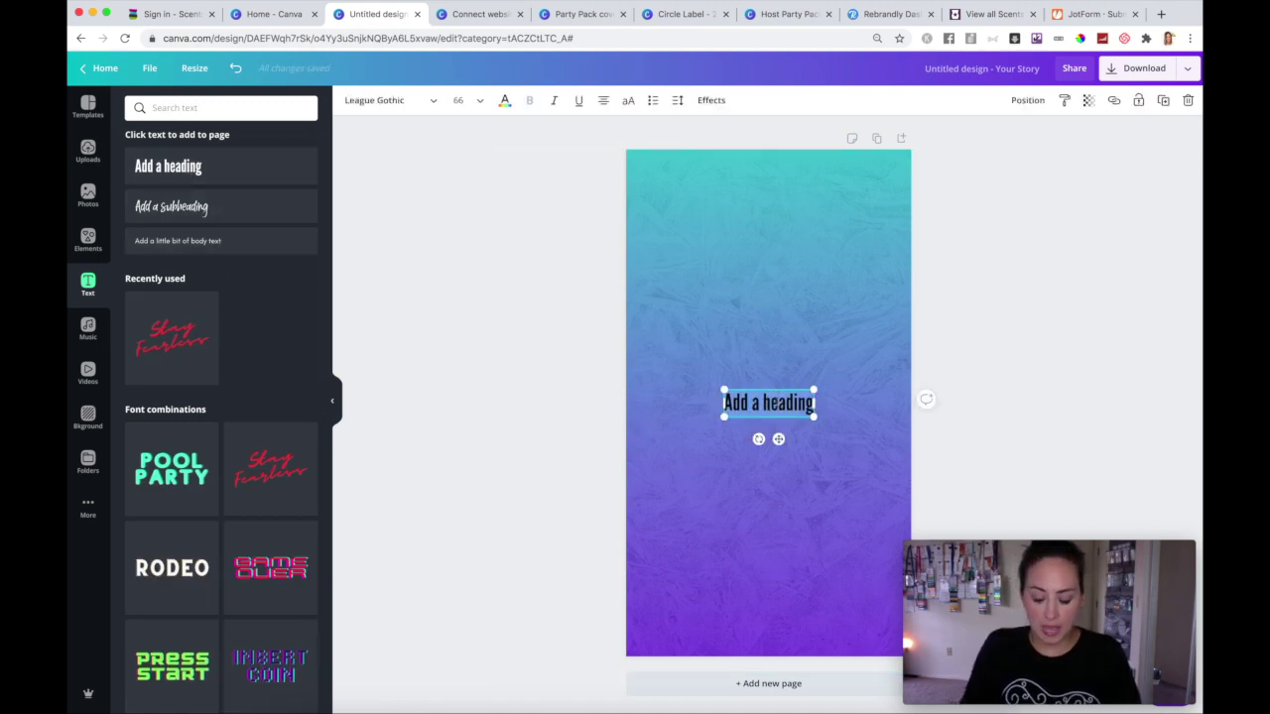
{"action": "type", "text": "Catalog"}
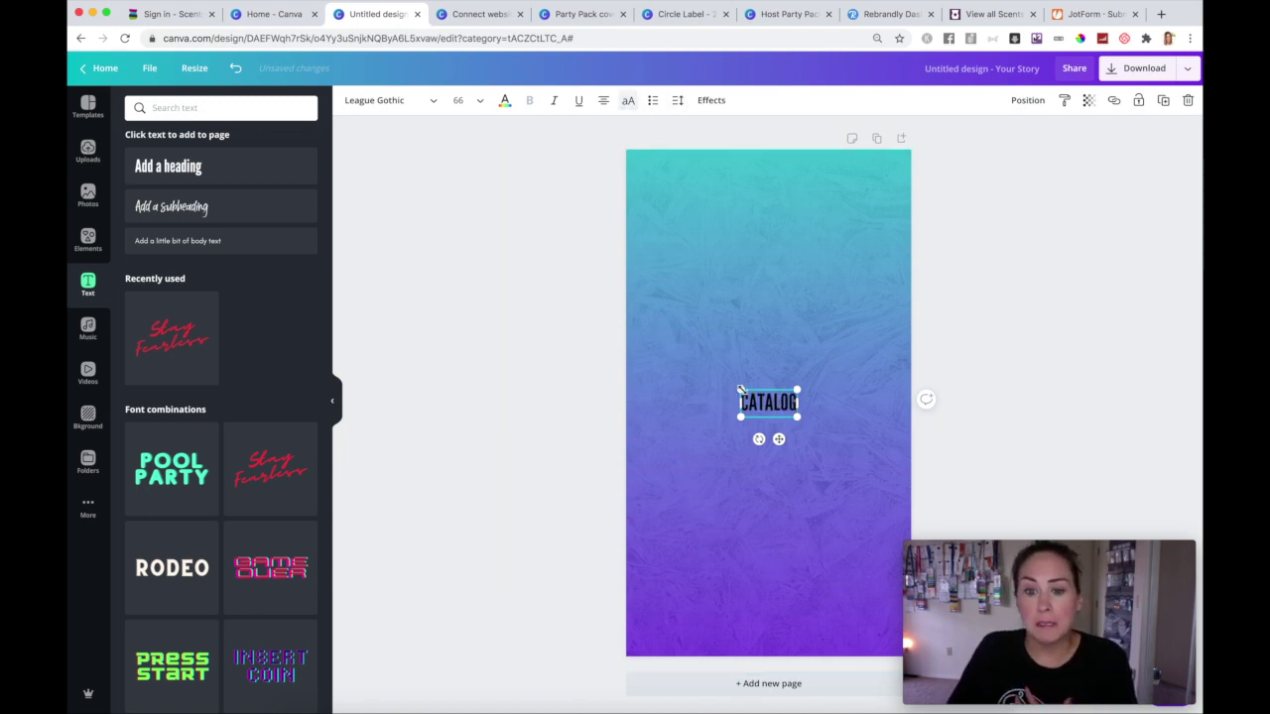
{"action": "left_click_drag", "start_coordinate": [740, 390], "coordinate": [680, 360]}
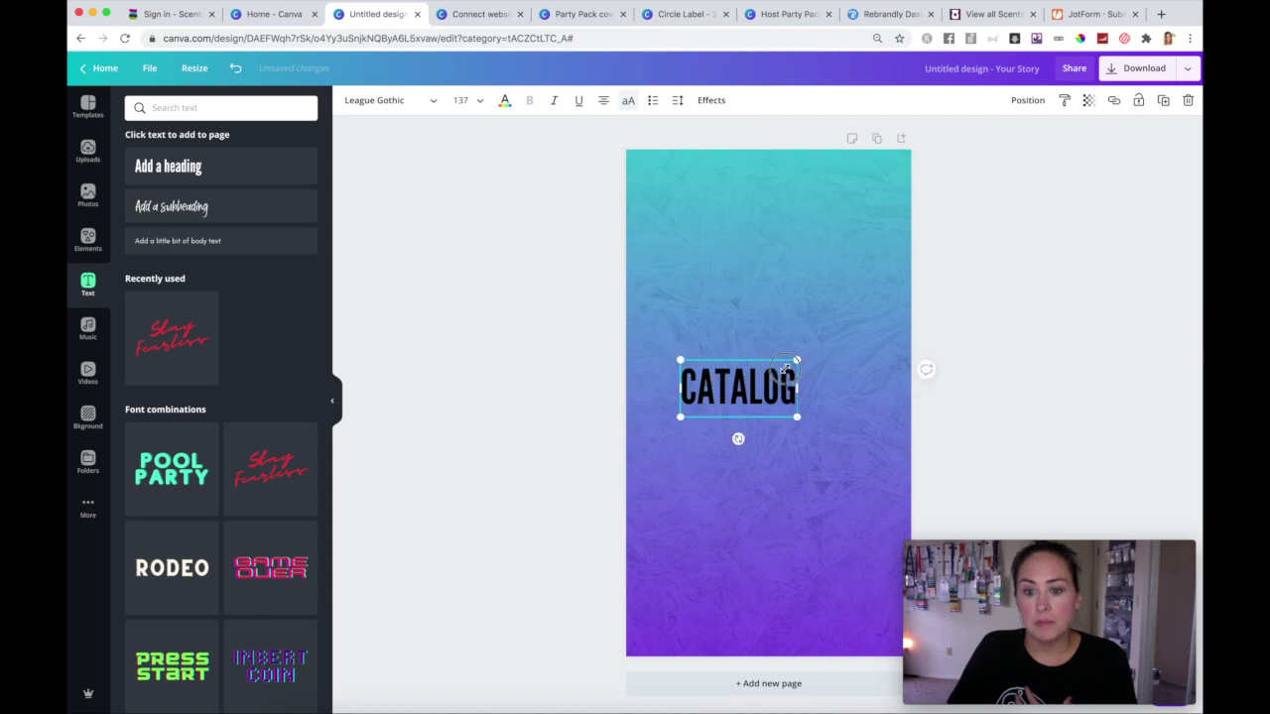
{"action": "left_click_drag", "start_coordinate": [783, 366], "coordinate": [787, 341]}
{"action": "left_click", "coordinate": [923, 377]}
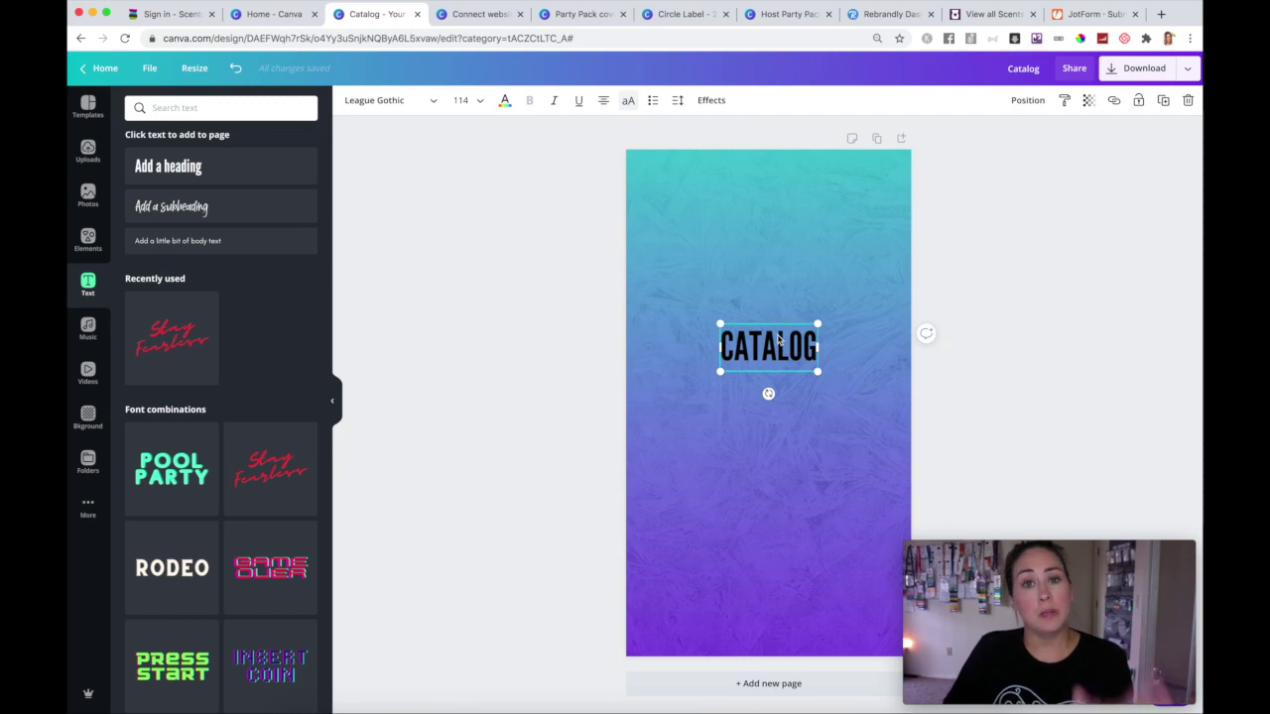
Give CATALOG a Lift effect at intensity 100, make it white, and nudge it up
{"action": "left_click", "coordinate": [711, 100]}
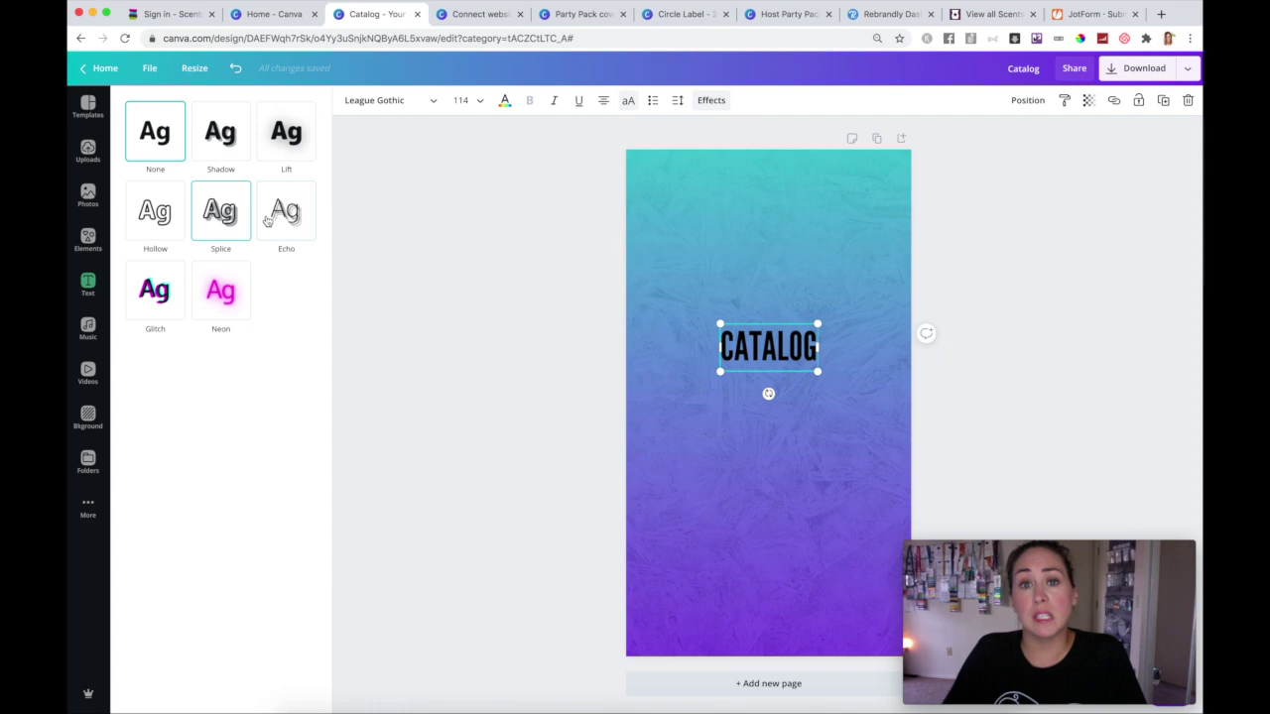
{"action": "left_click", "coordinate": [290, 133]}
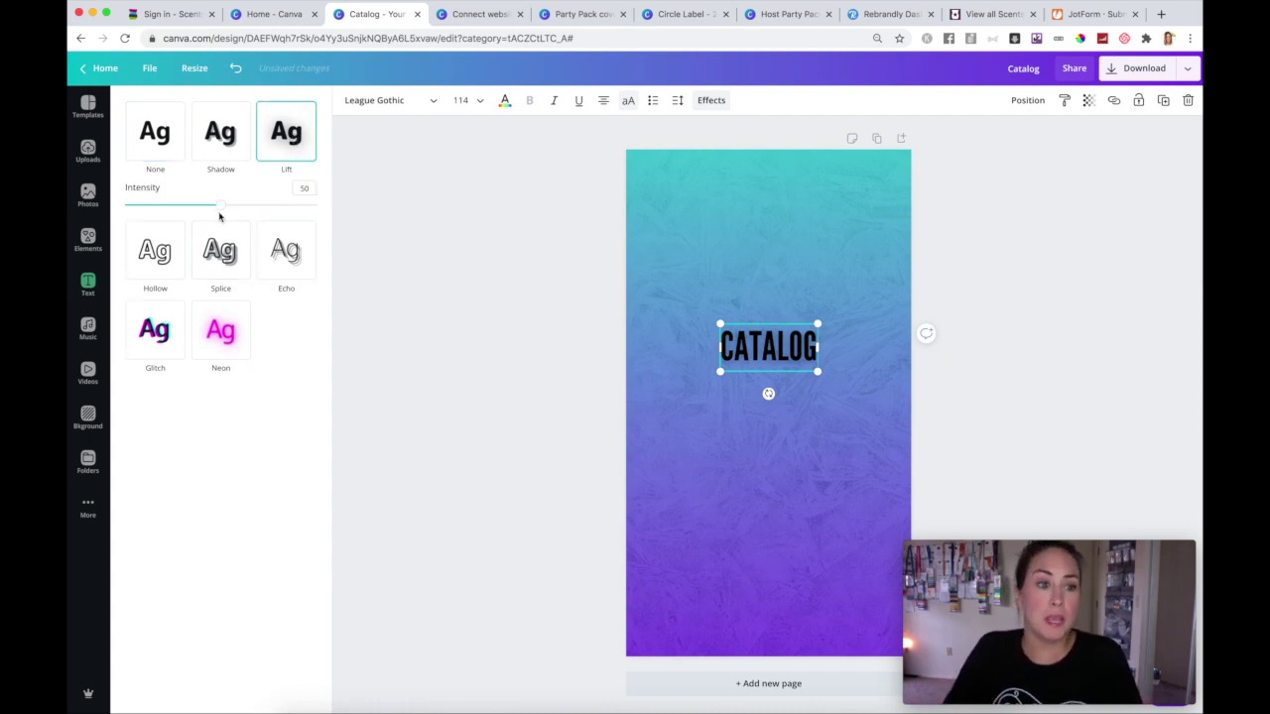
{"action": "left_click_drag", "start_coordinate": [222, 210], "coordinate": [342, 212]}
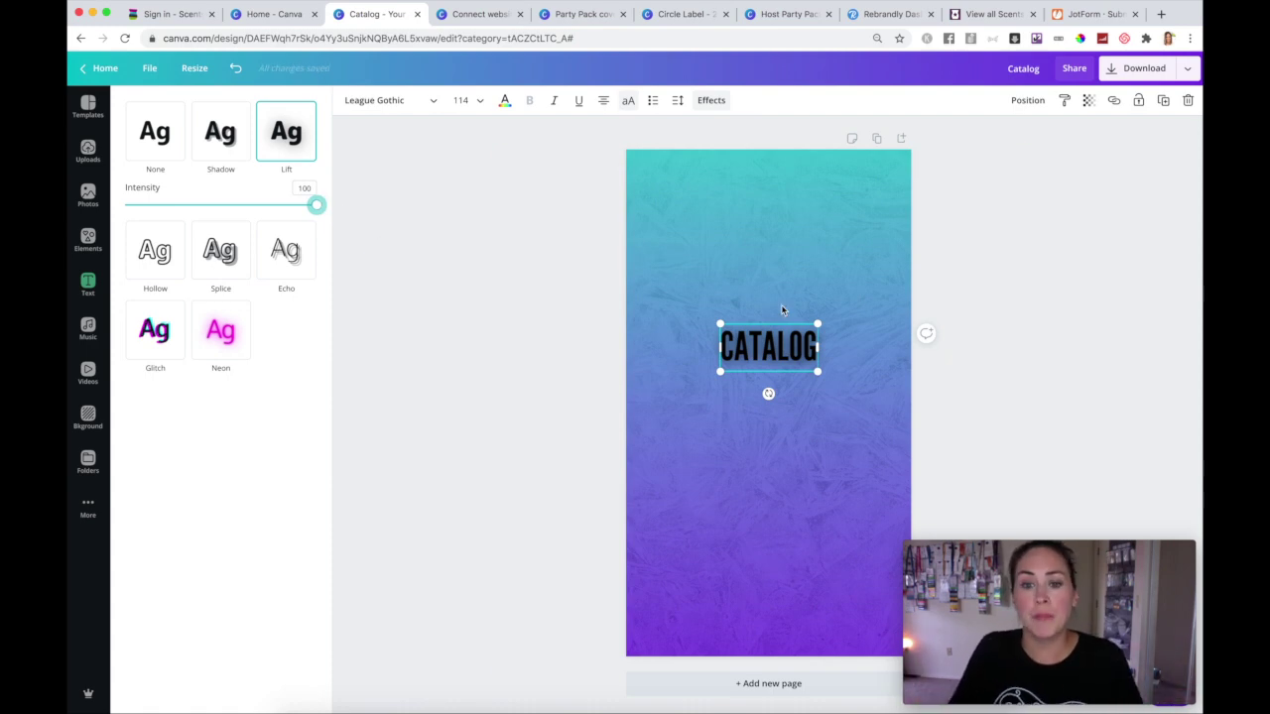
{"action": "left_click", "coordinate": [505, 103]}
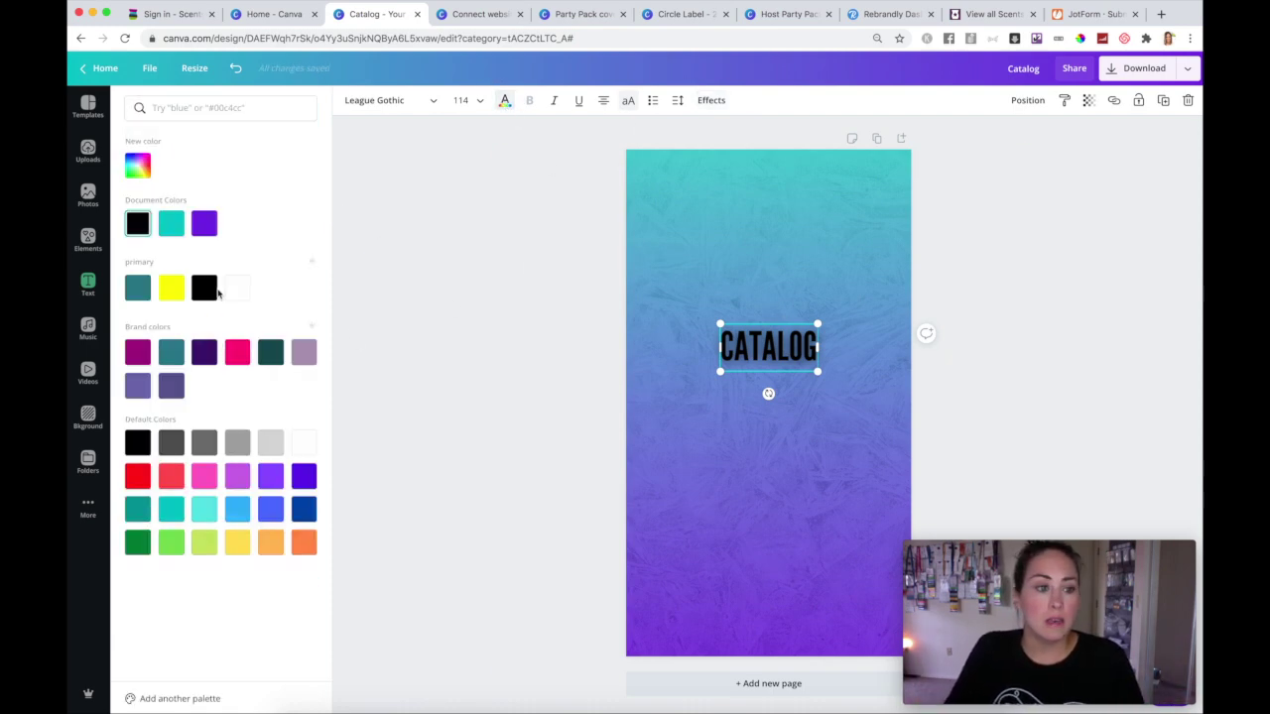
{"action": "left_click", "coordinate": [238, 289]}
{"action": "left_click_drag", "start_coordinate": [772, 350], "coordinate": [771, 328]}
{"action": "left_click", "coordinate": [781, 331]}
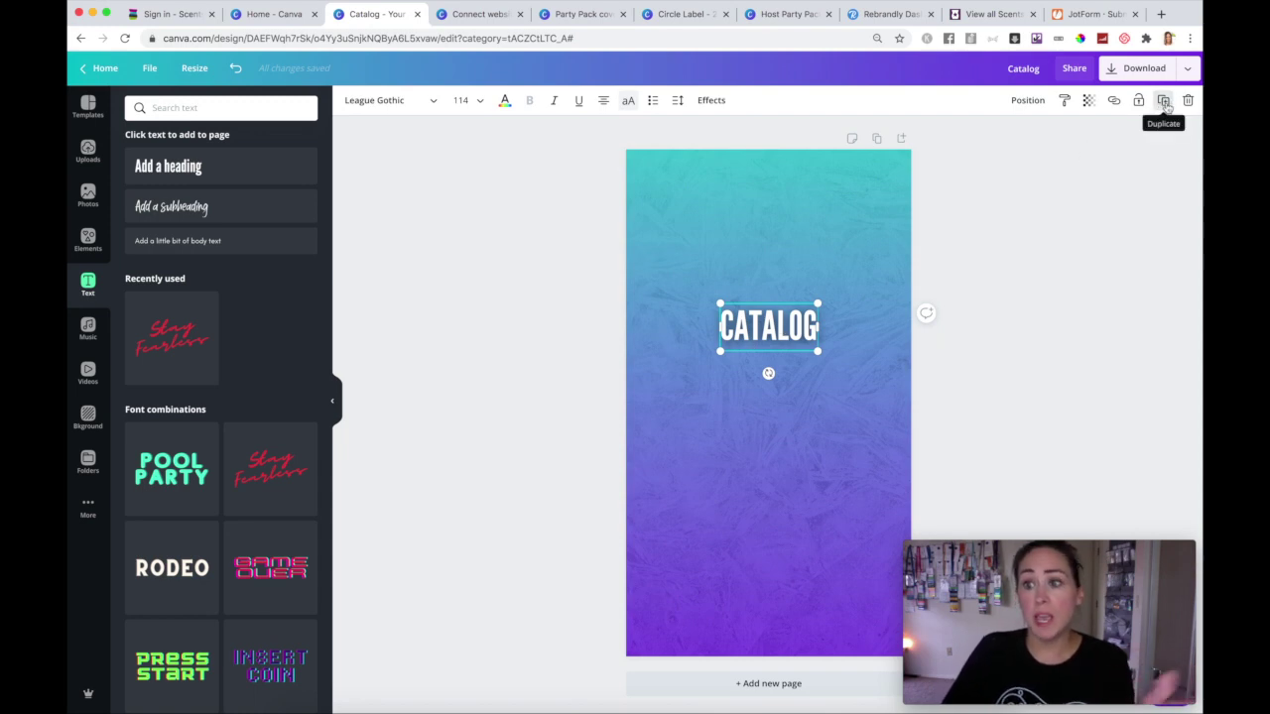
Duplicate the heading into 'GET MY NEWSLETTER' and 'SEE MY SPECIALS' lines below CATALOG
{"action": "left_click", "coordinate": [1165, 103]}
{"action": "left_click_drag", "start_coordinate": [791, 335], "coordinate": [775, 404]}
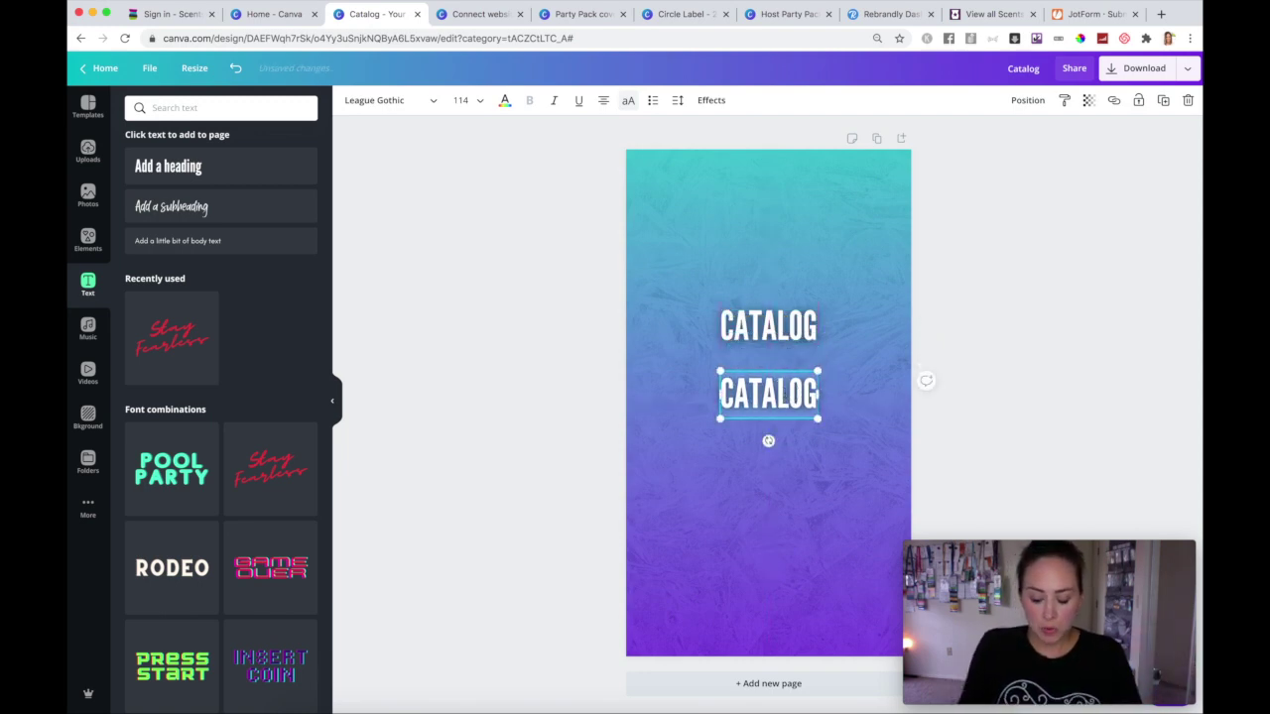
{"action": "type", "text": "GET MY NEWSLE"}
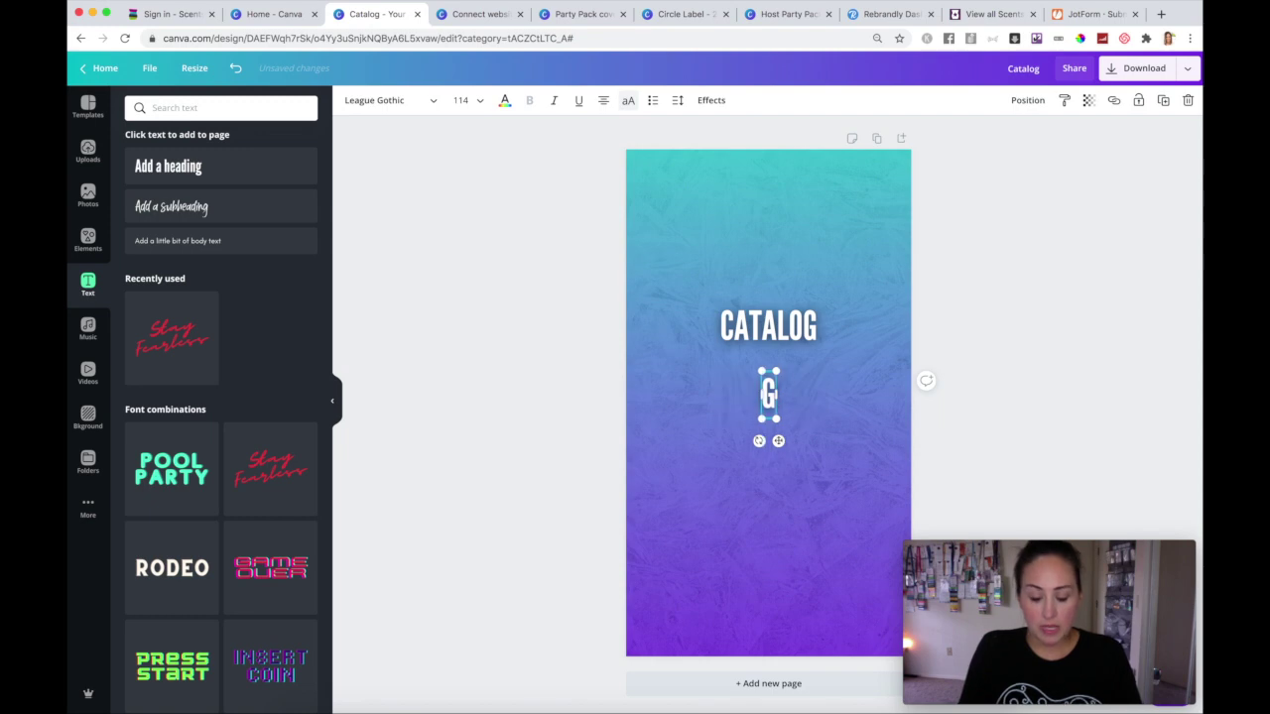
{"action": "type", "text": "TTER"}
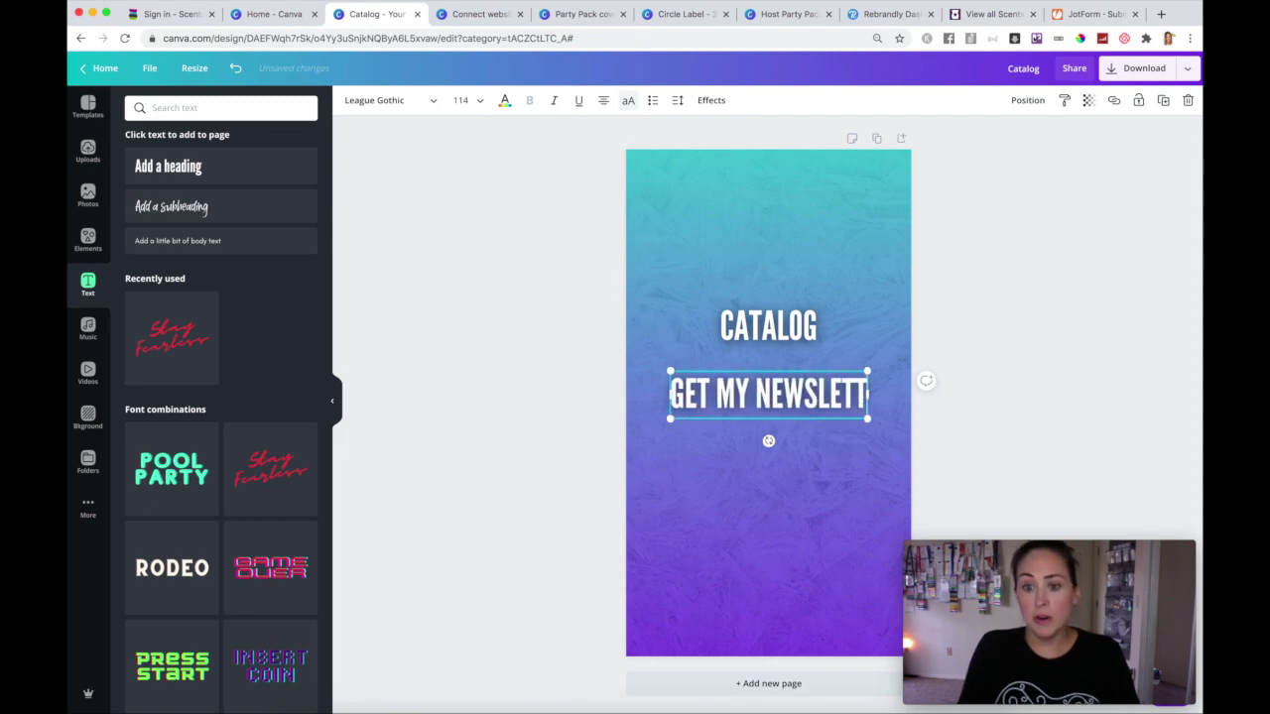
{"action": "left_click", "coordinate": [1164, 102]}
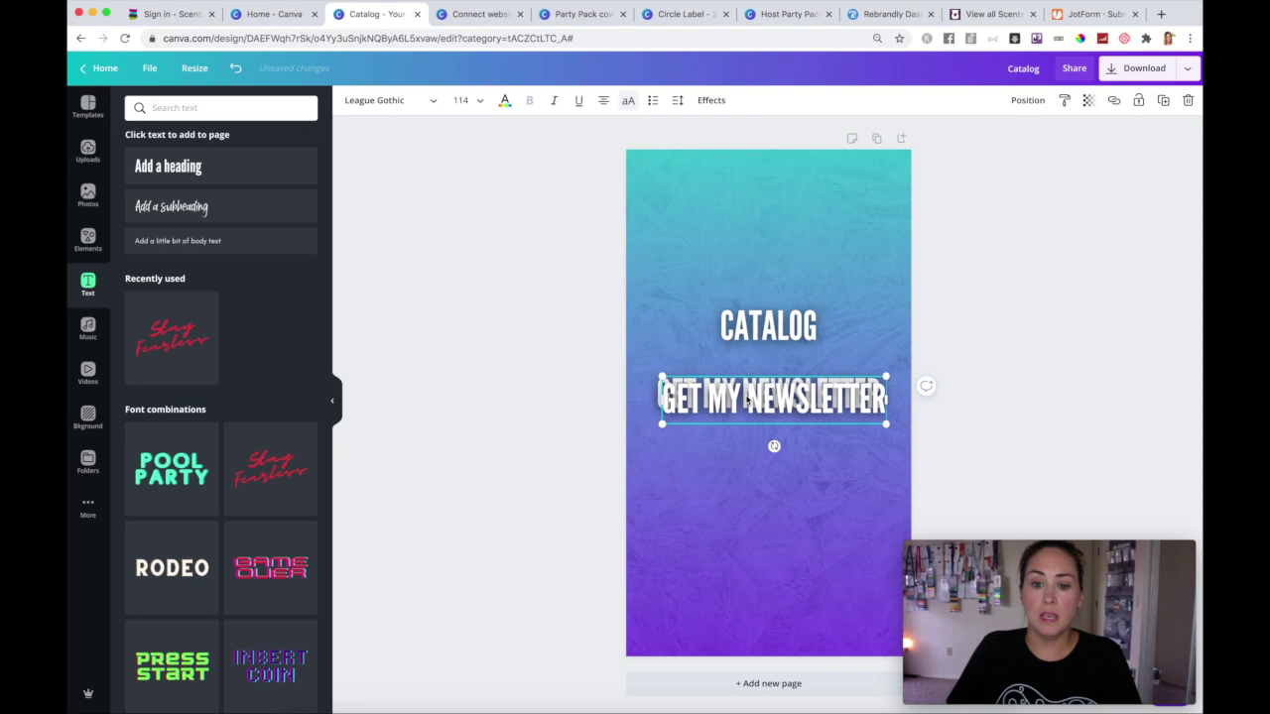
{"action": "type", "text": "SE"}
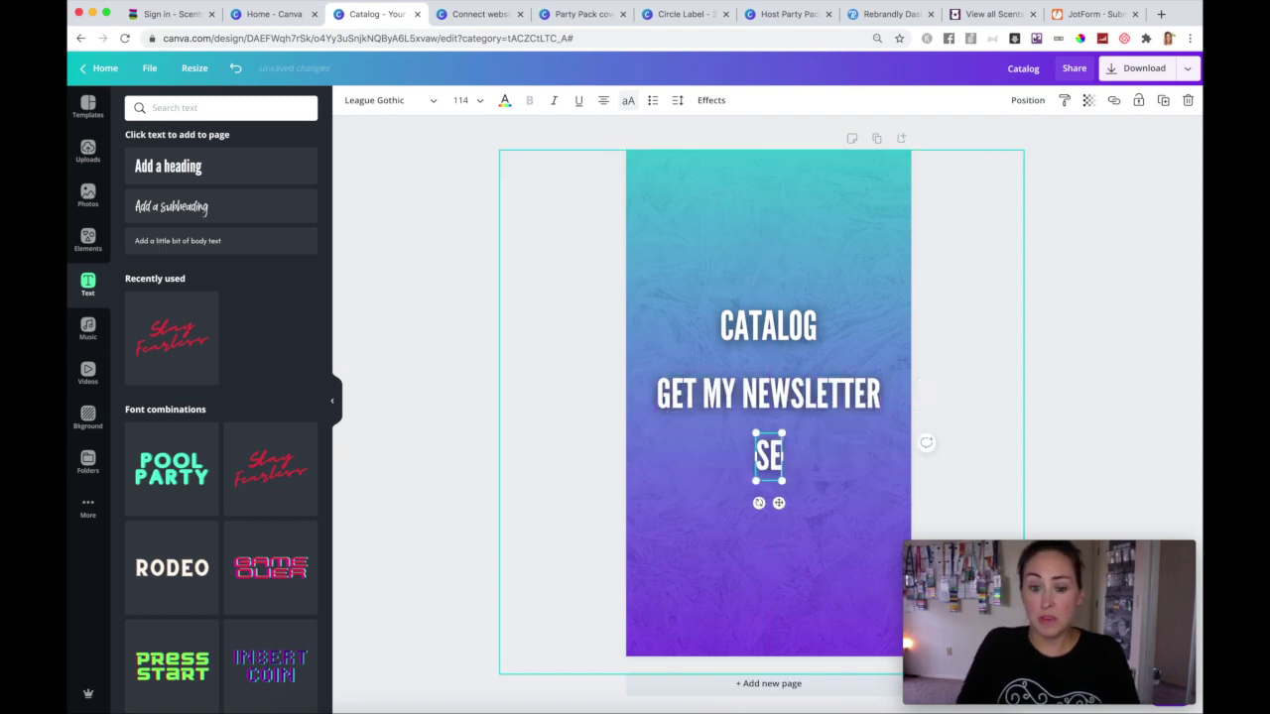
{"action": "type", "text": "E MY SPECIALS"}
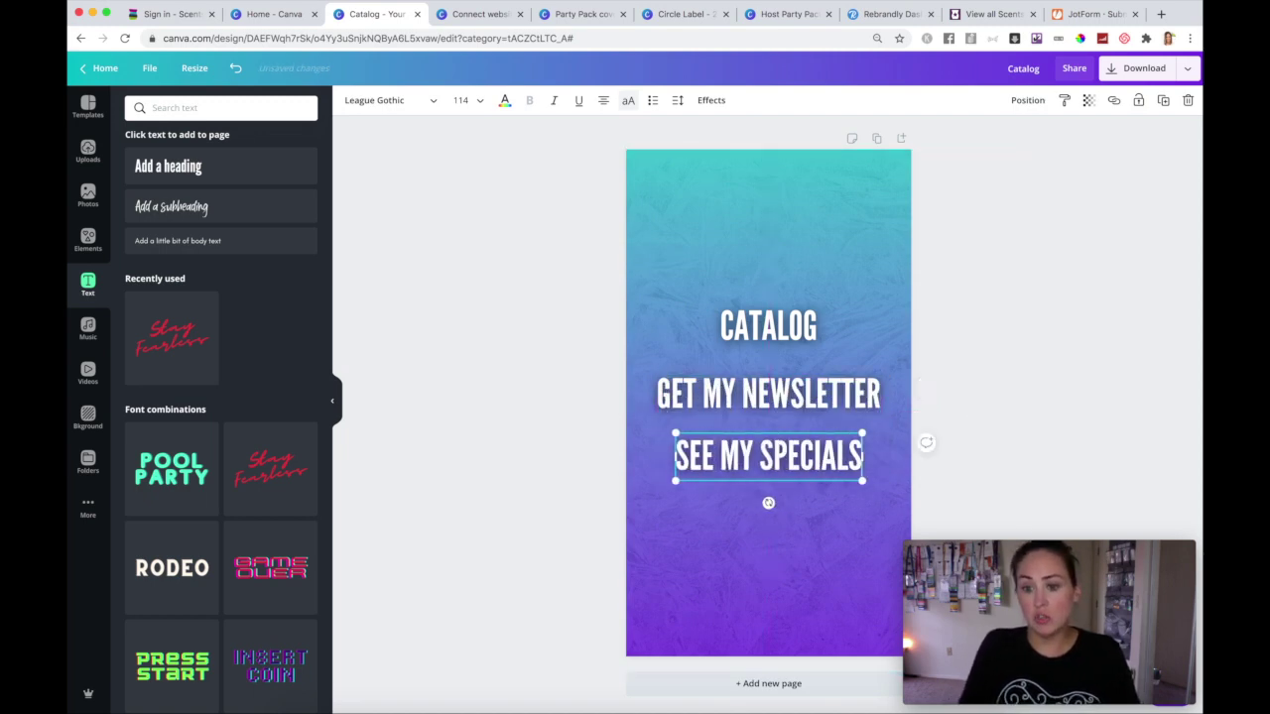
Add a 'SEASONAL BROCHURE' line below, widened to one line and centred
{"action": "left_click", "coordinate": [1164, 100]}
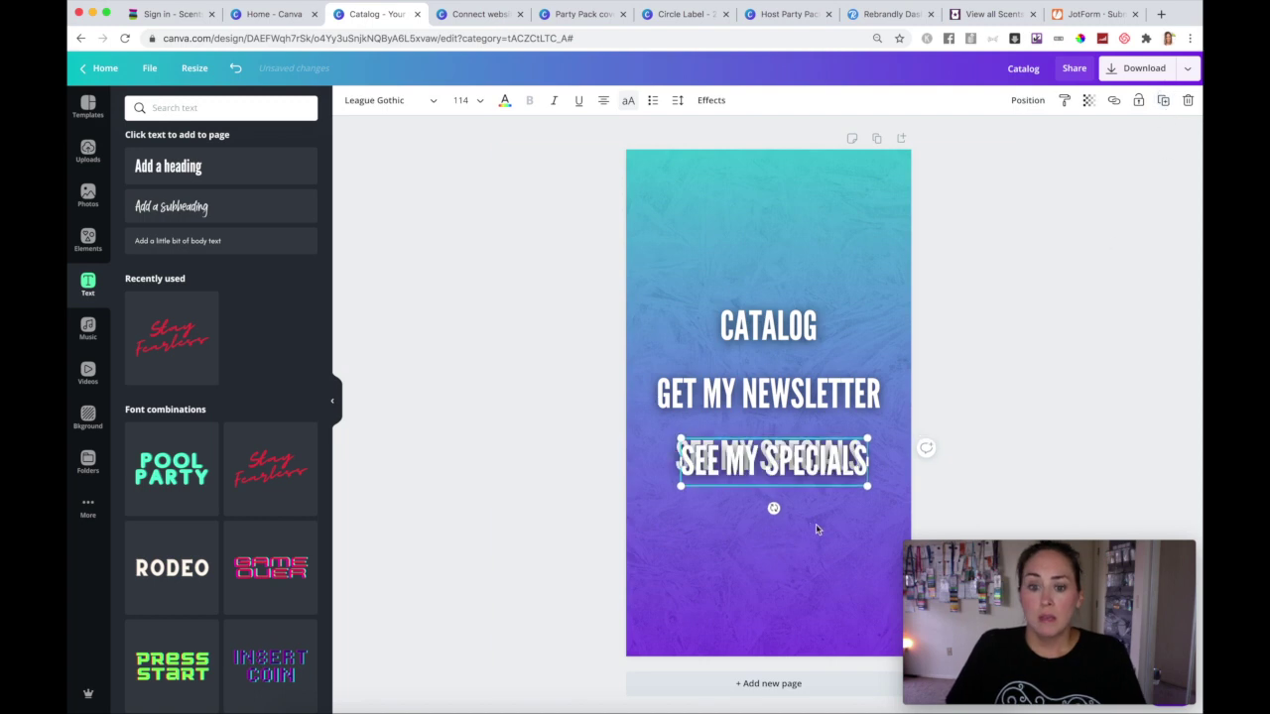
{"action": "left_click_drag", "start_coordinate": [784, 494], "coordinate": [785, 553]}
{"action": "double_click", "coordinate": [769, 521]}
{"action": "type", "text": "SESAONL"}
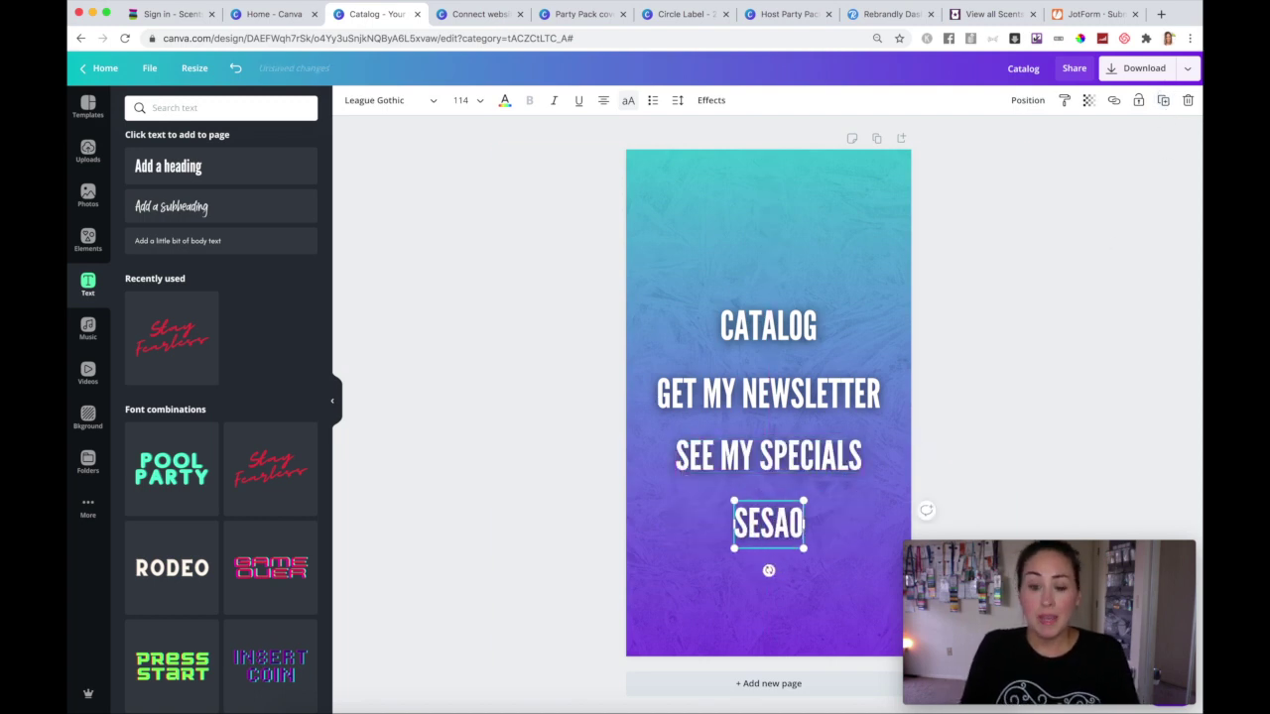
{"action": "key", "text": "BackSpace"}
{"action": "key", "text": "BackSpace"}
{"action": "key", "text": "BackSpace"}
{"action": "key", "text": "BackSpace"}
{"action": "key", "text": "BackSpace"}
{"action": "type", "text": "AS"}
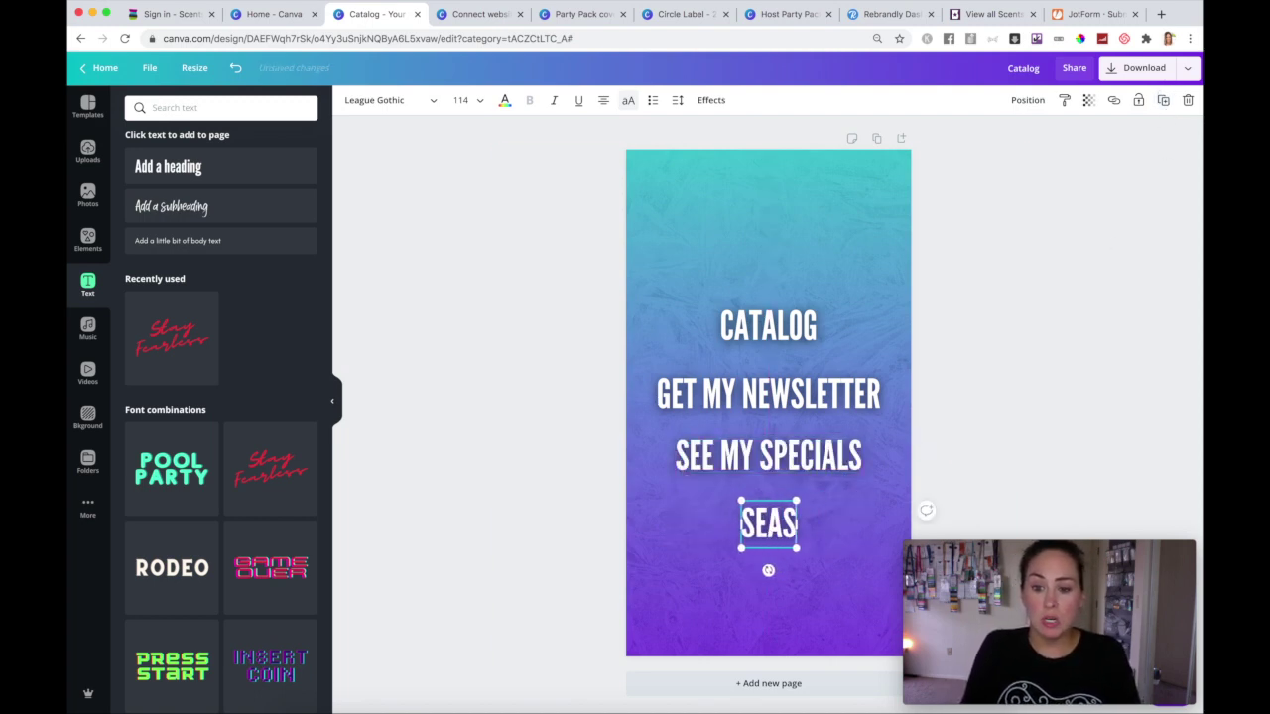
{"action": "type", "text": "ONAL BROCHURE"}
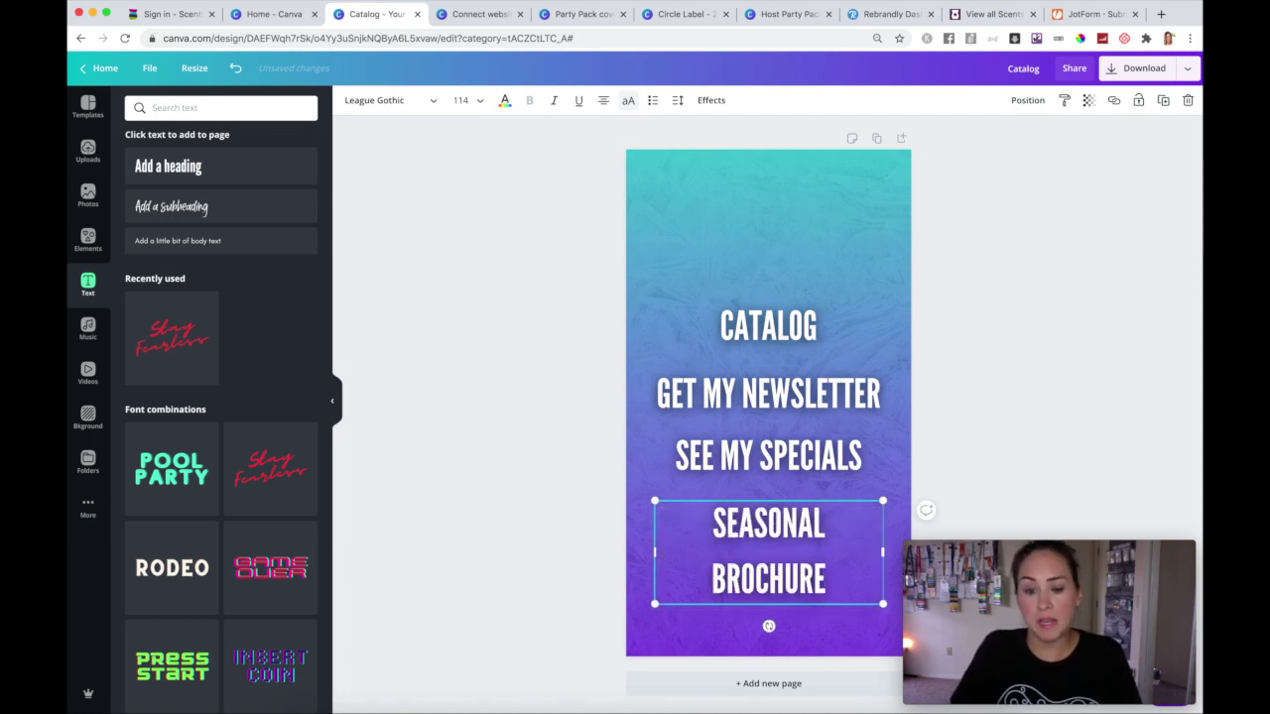
{"action": "left_click_drag", "start_coordinate": [645, 553], "coordinate": [636, 554]}
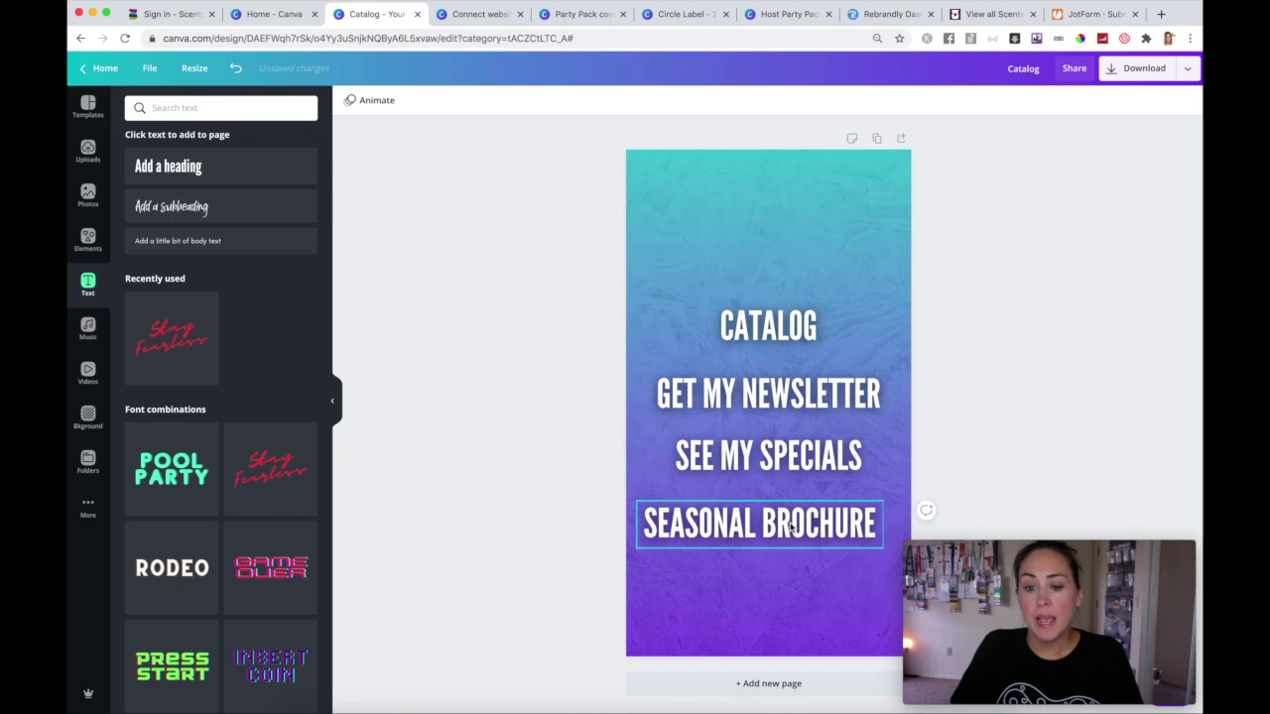
{"action": "left_click_drag", "start_coordinate": [792, 523], "coordinate": [800, 521]}
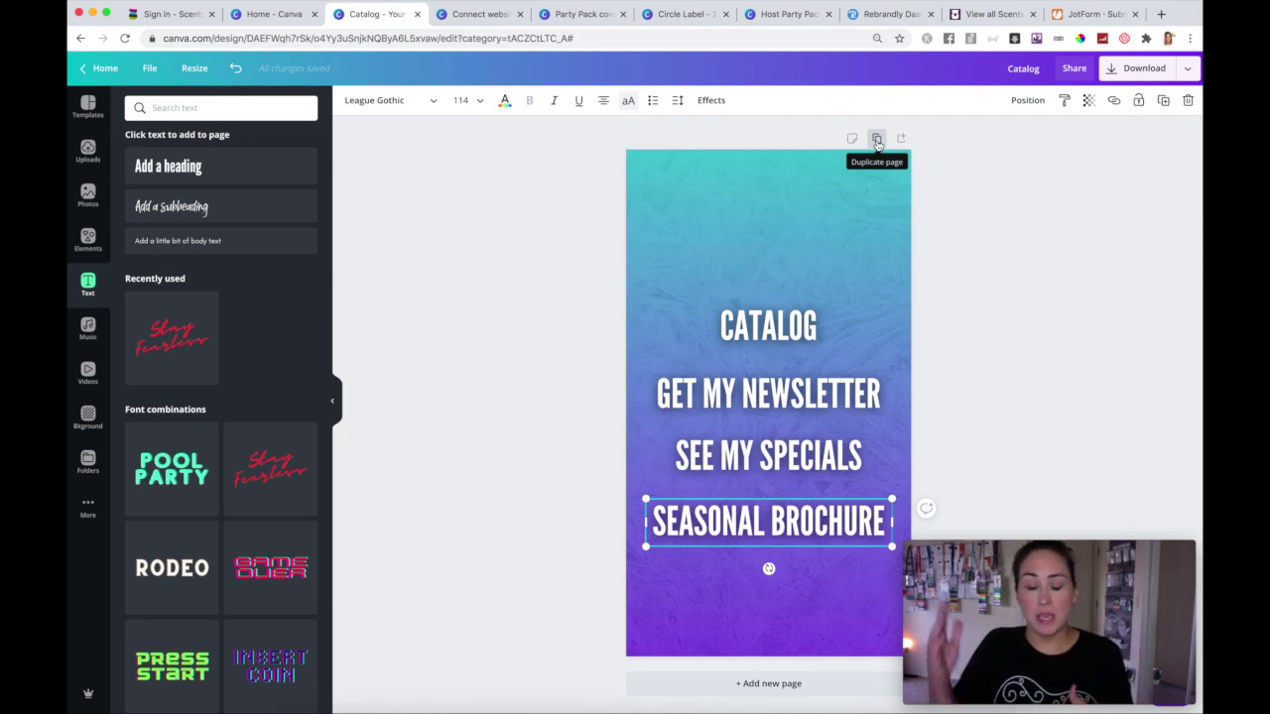
{"action": "left_click", "coordinate": [987, 225]}
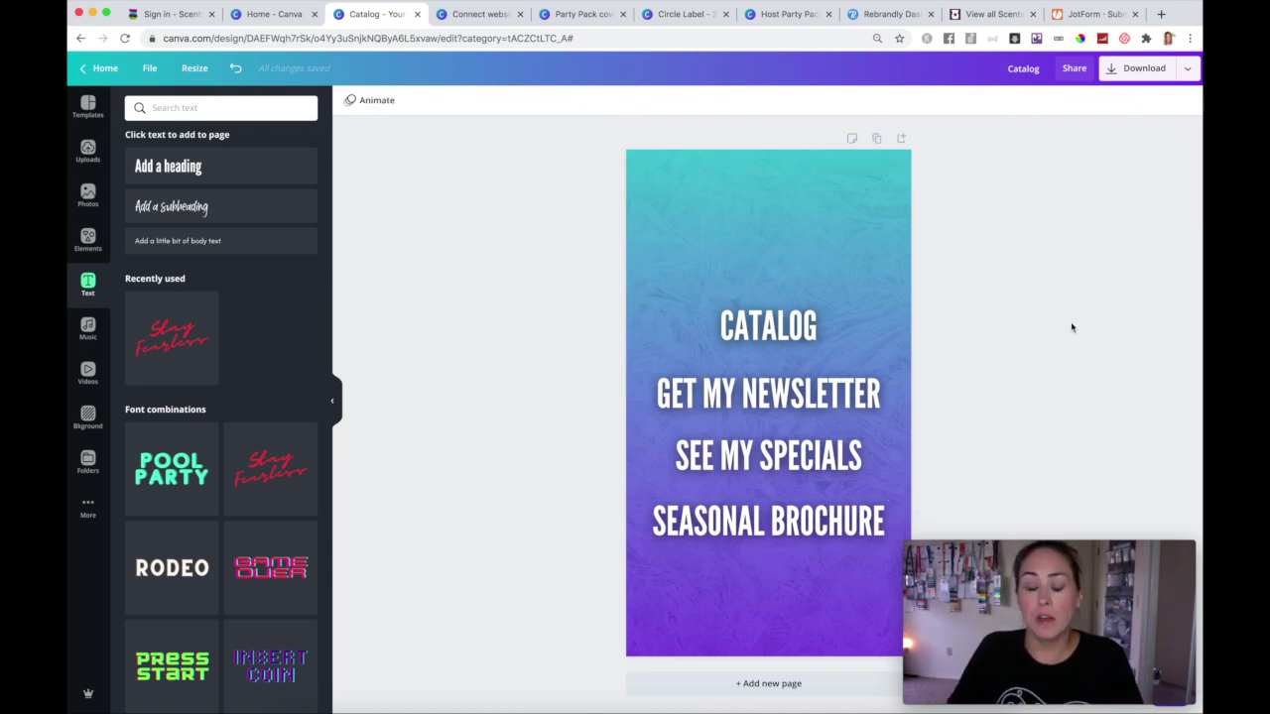
{"action": "left_click", "coordinate": [773, 331]}
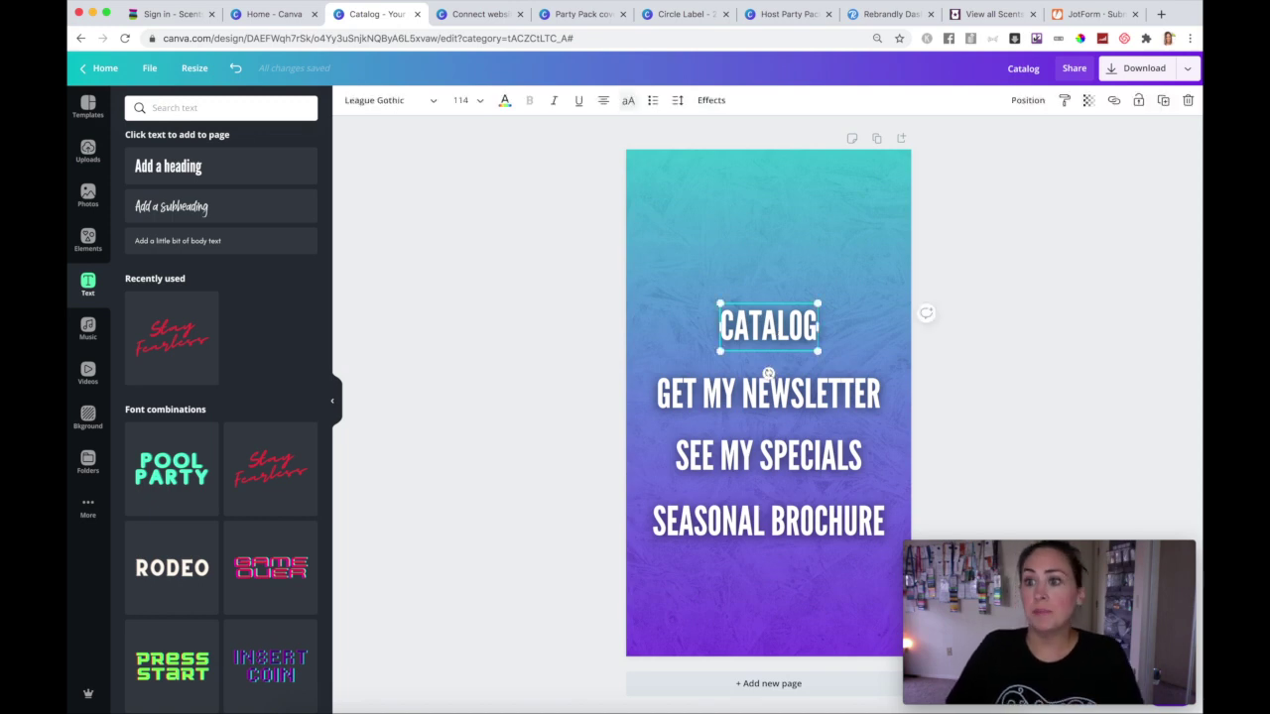
{"action": "left_click", "coordinate": [1113, 103]}
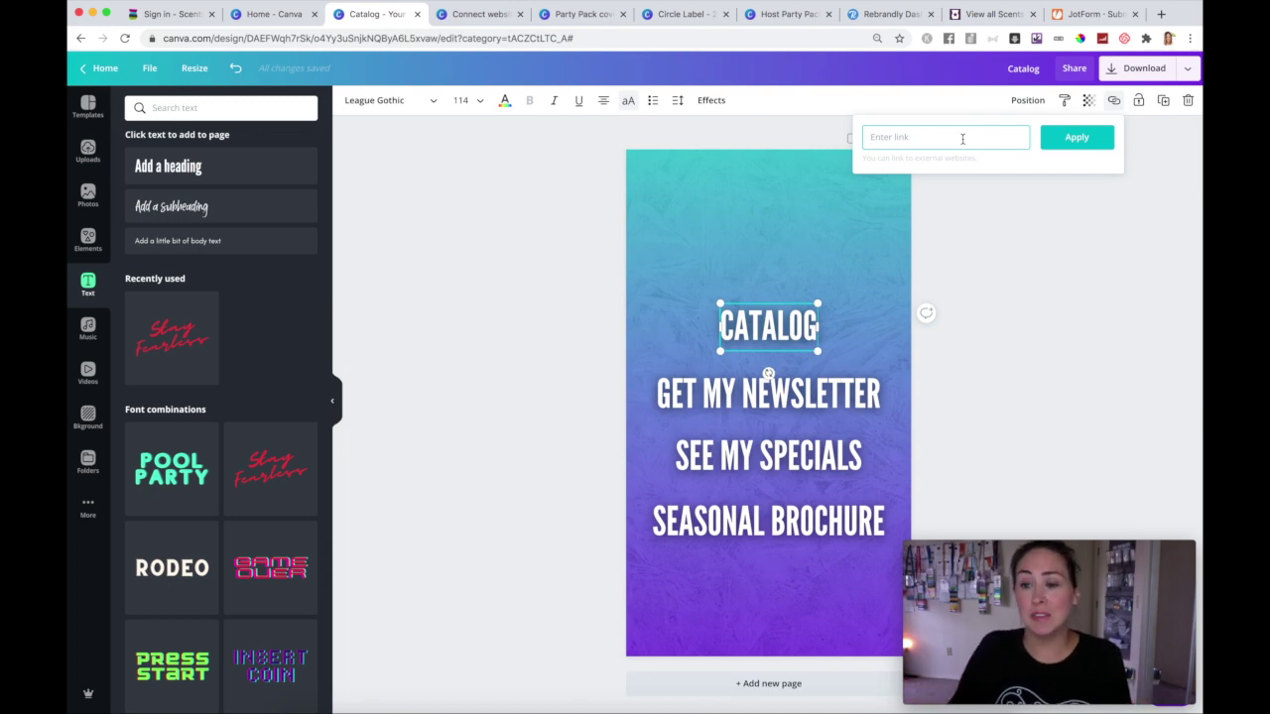
{"action": "left_click", "coordinate": [1076, 137]}
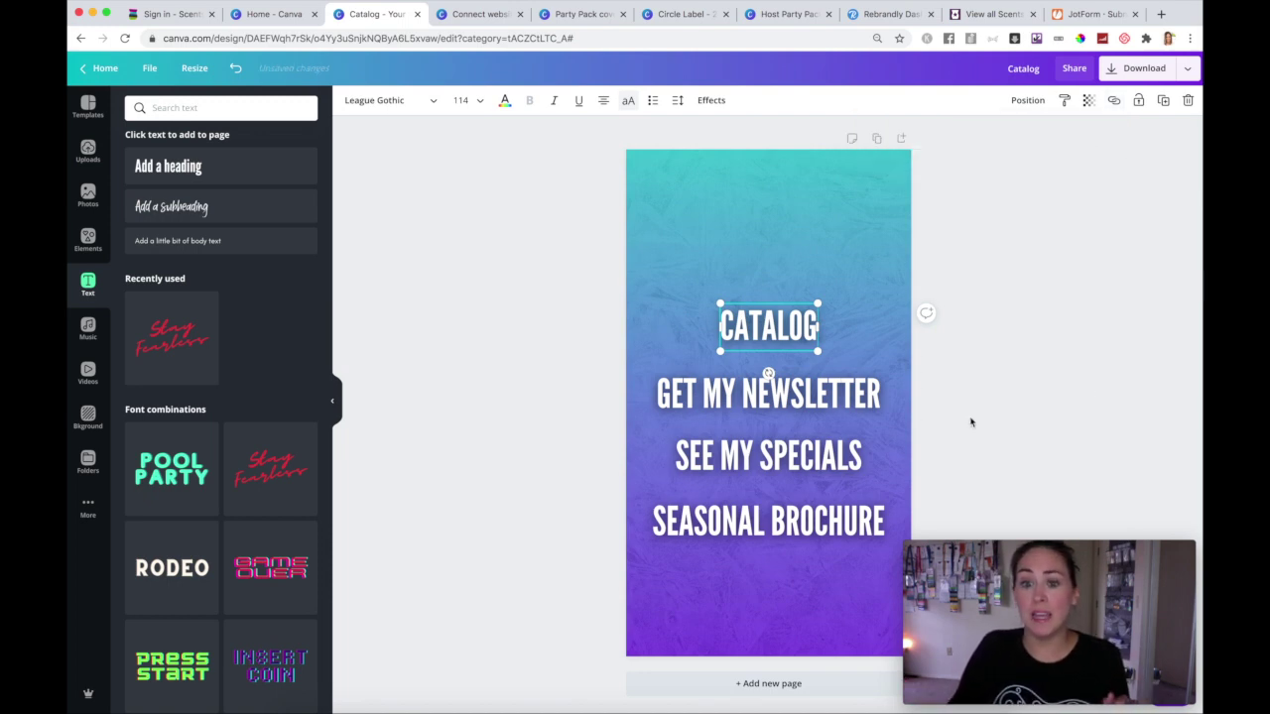
{"action": "left_click", "coordinate": [807, 399]}
{"action": "left_click", "coordinate": [1114, 103]}
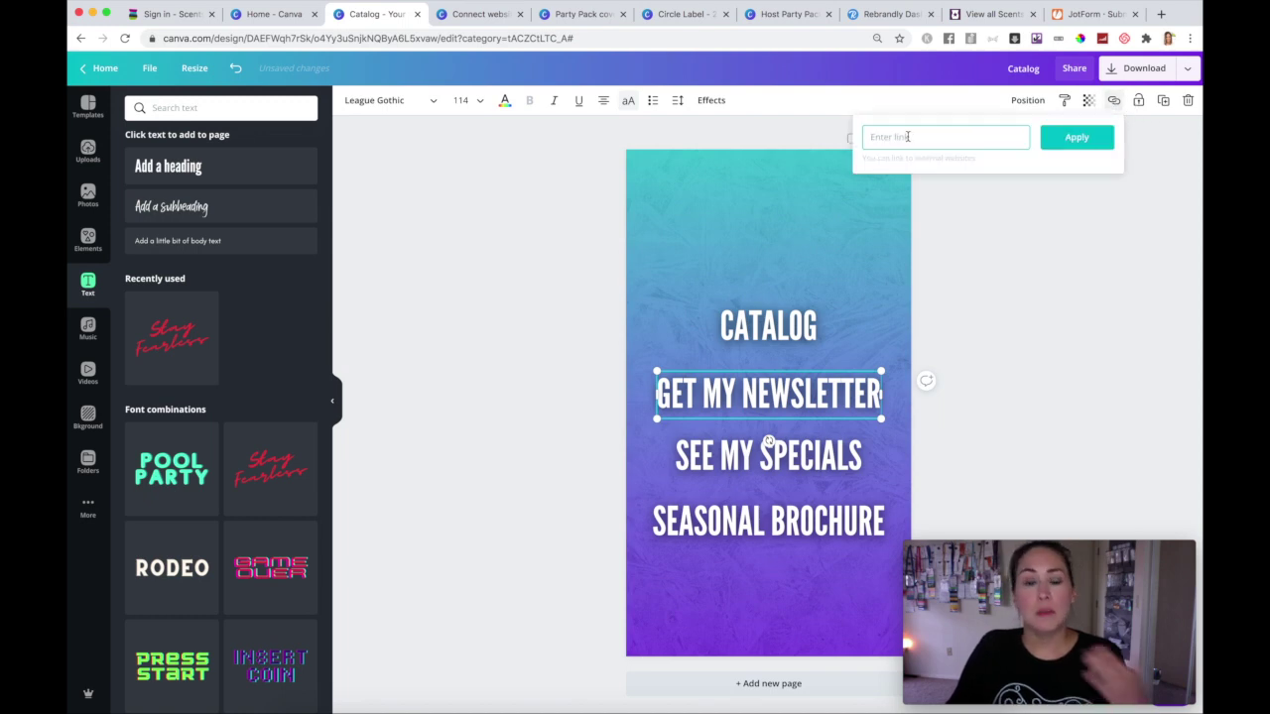
{"action": "left_click", "coordinate": [769, 456]}
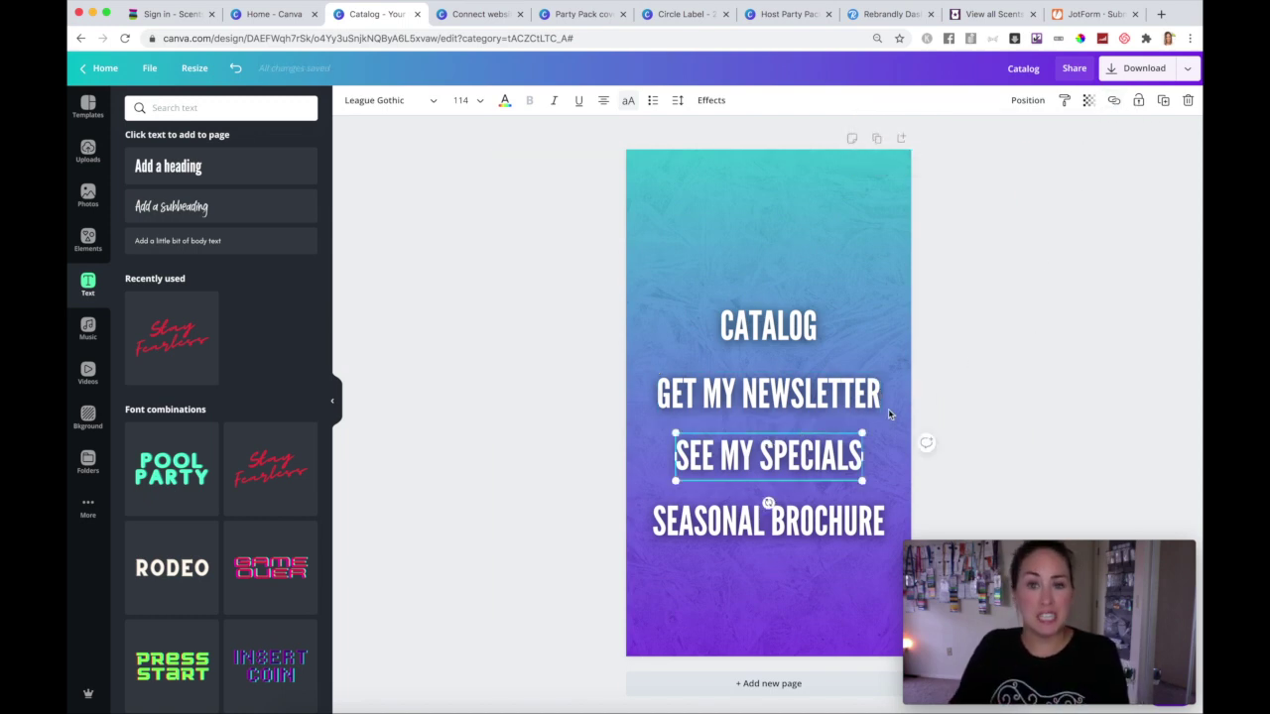
{"action": "left_click", "coordinate": [1025, 385]}
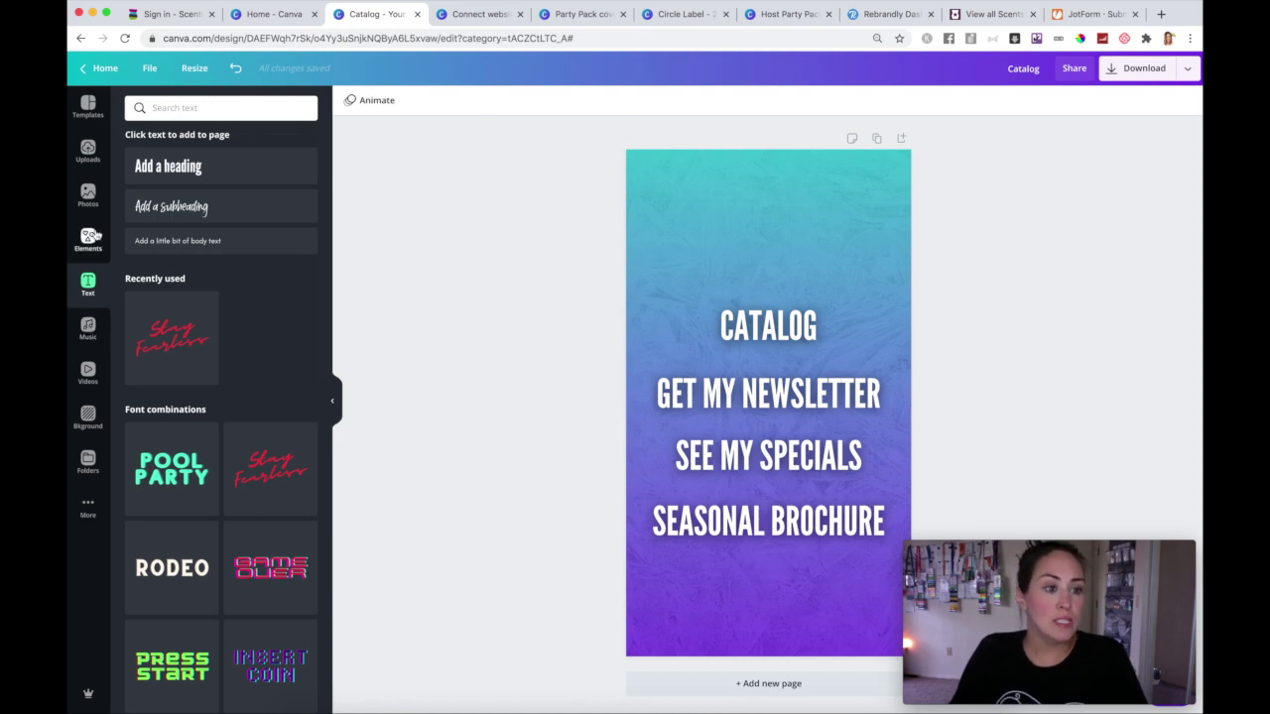
Place a circle frame from Elements above the CATALOG heading
{"action": "left_click", "coordinate": [88, 238]}
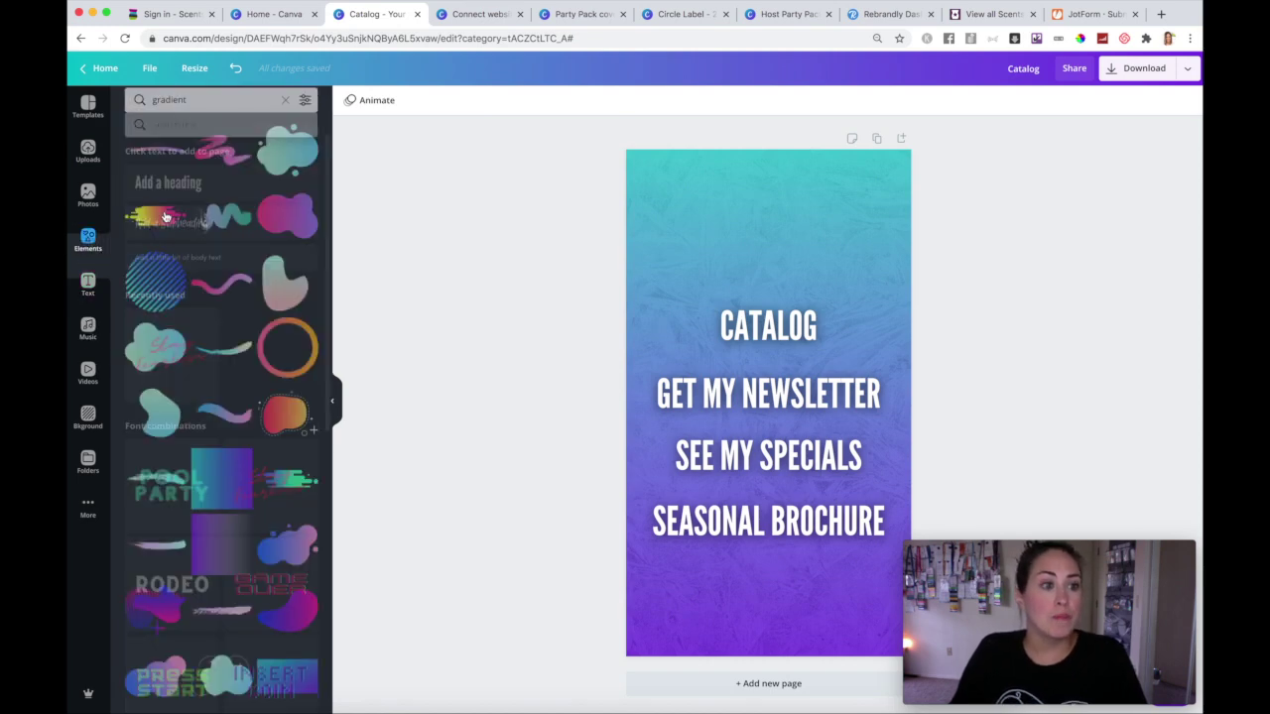
{"action": "left_click", "coordinate": [147, 108]}
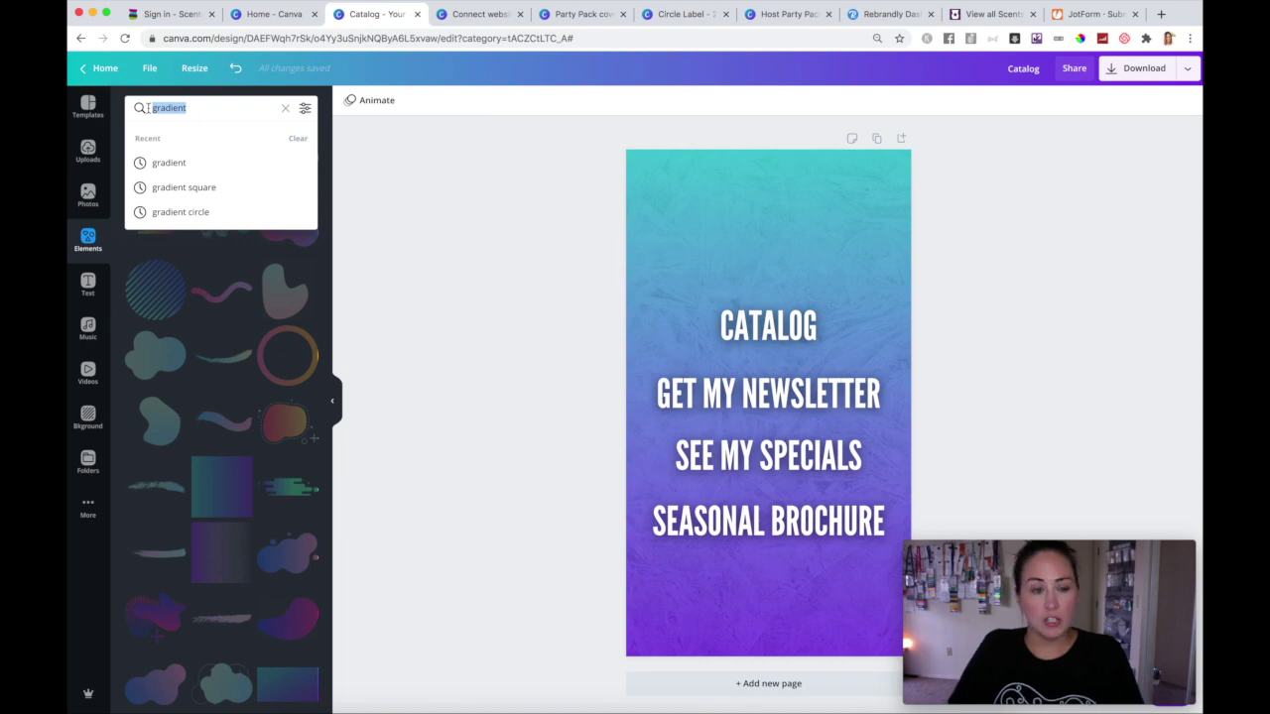
{"action": "left_click", "coordinate": [283, 110]}
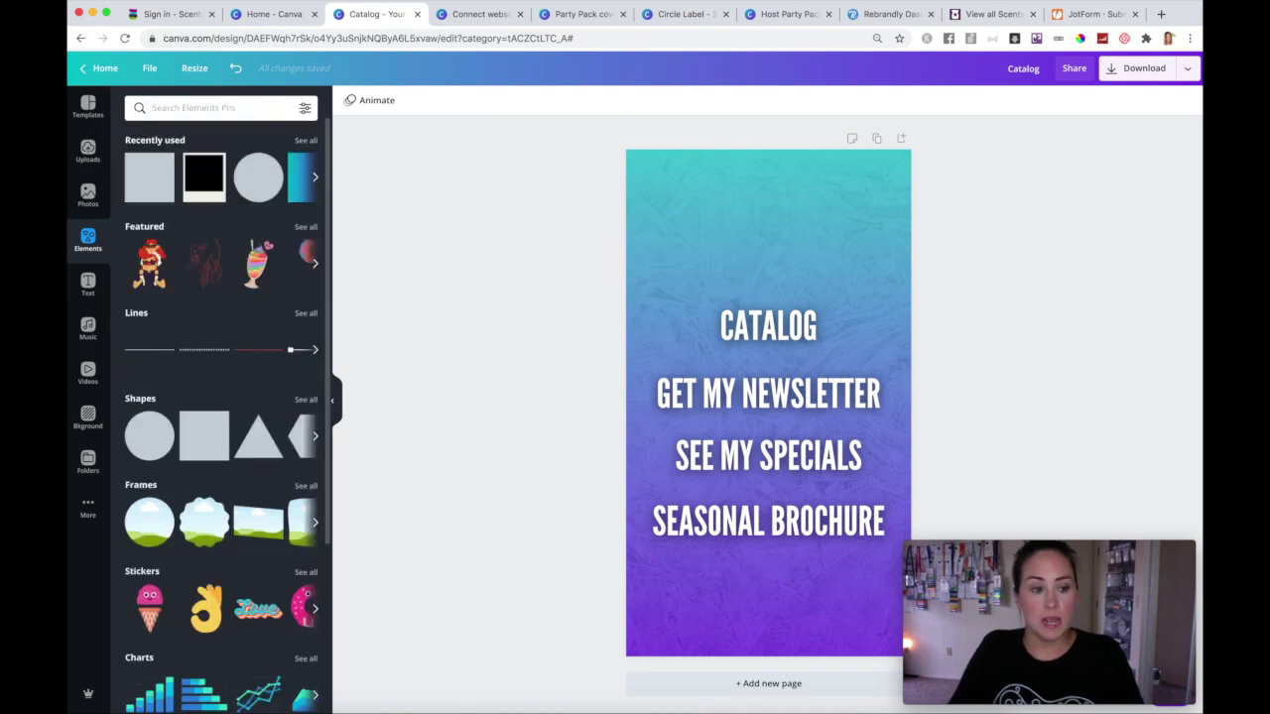
{"action": "left_click_drag", "start_coordinate": [154, 522], "coordinate": [752, 266]}
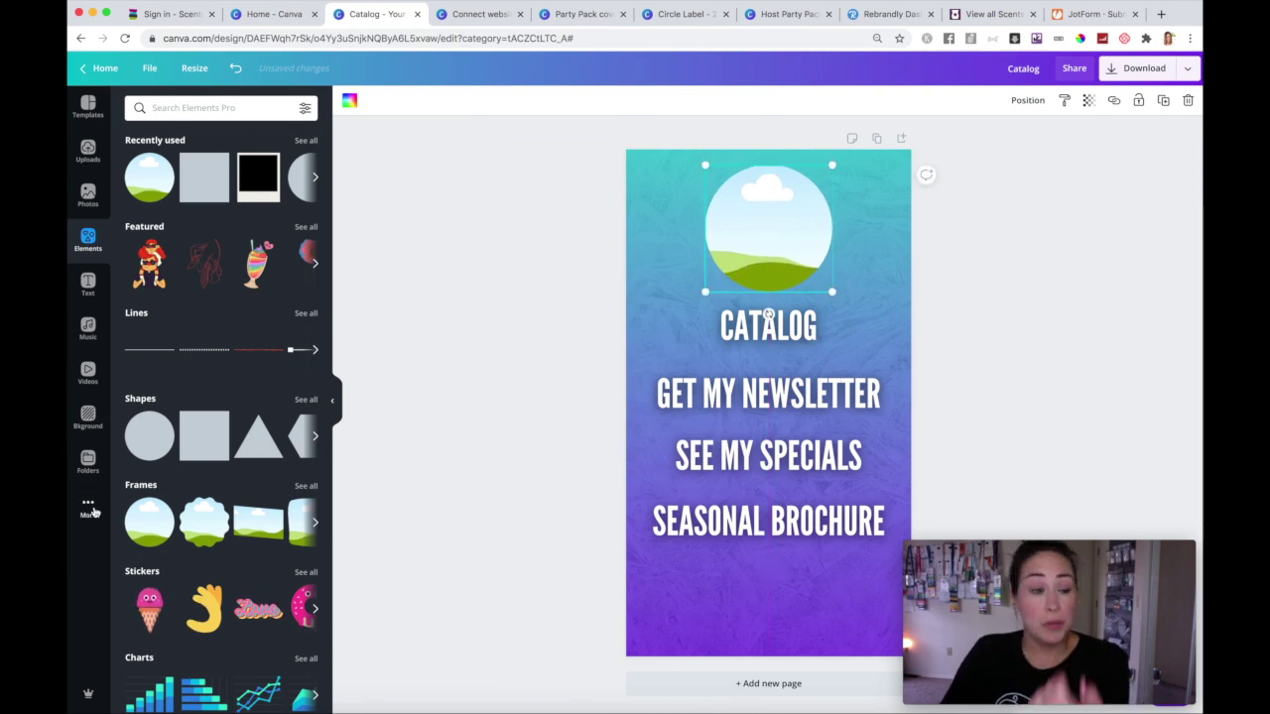
Fill the circle with a photo from the Selfies folder, cropped so the face is centred
{"action": "left_click", "coordinate": [88, 460]}
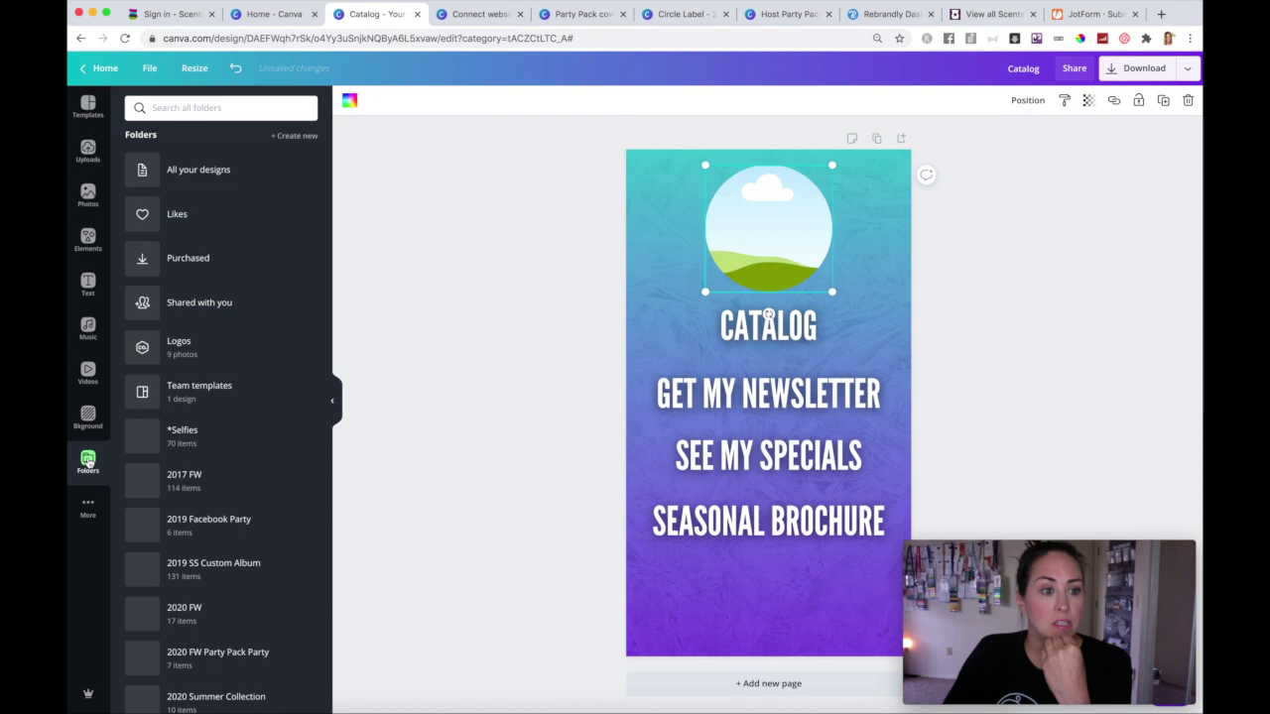
{"action": "left_click", "coordinate": [208, 432]}
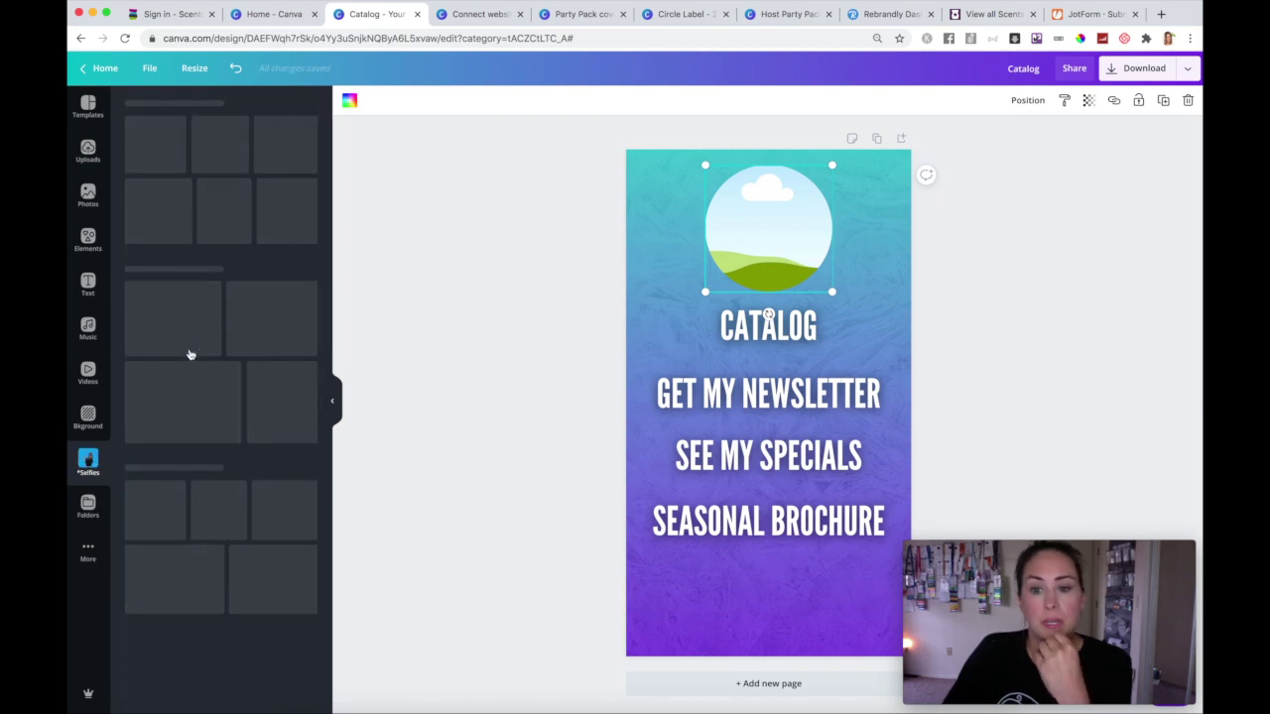
{"action": "left_click_drag", "start_coordinate": [222, 188], "coordinate": [766, 250]}
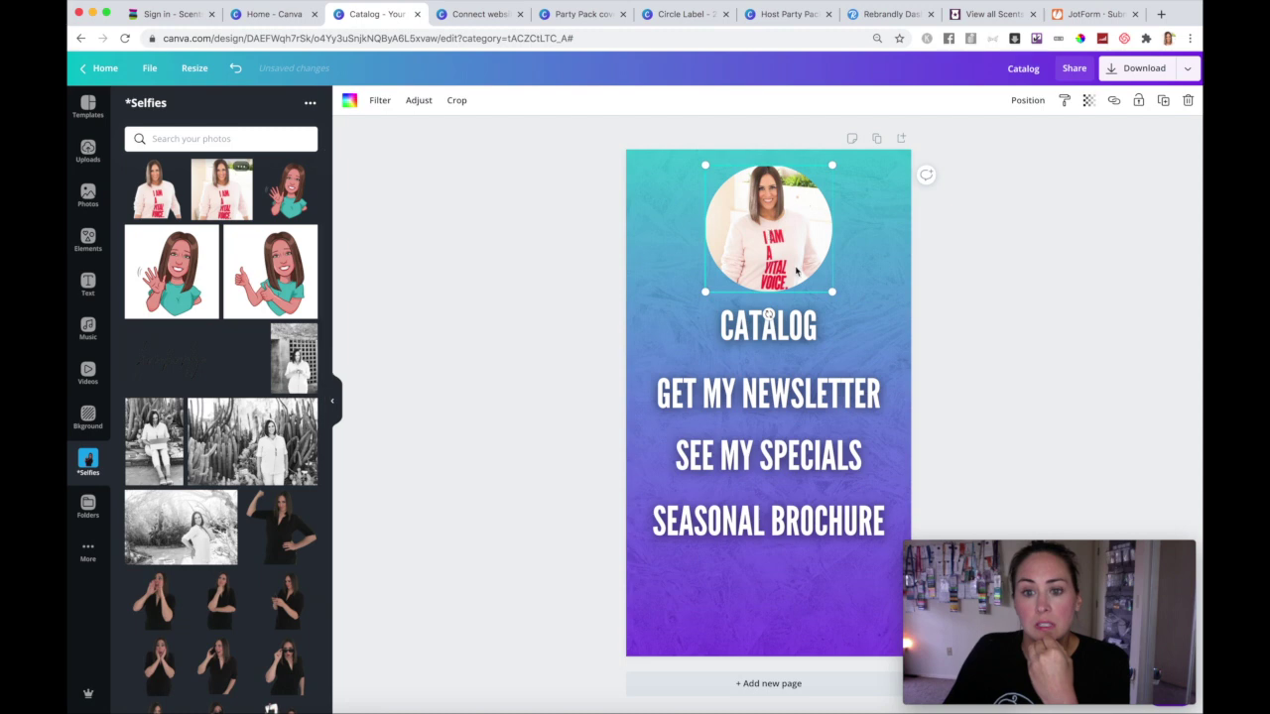
{"action": "double_click", "coordinate": [765, 234]}
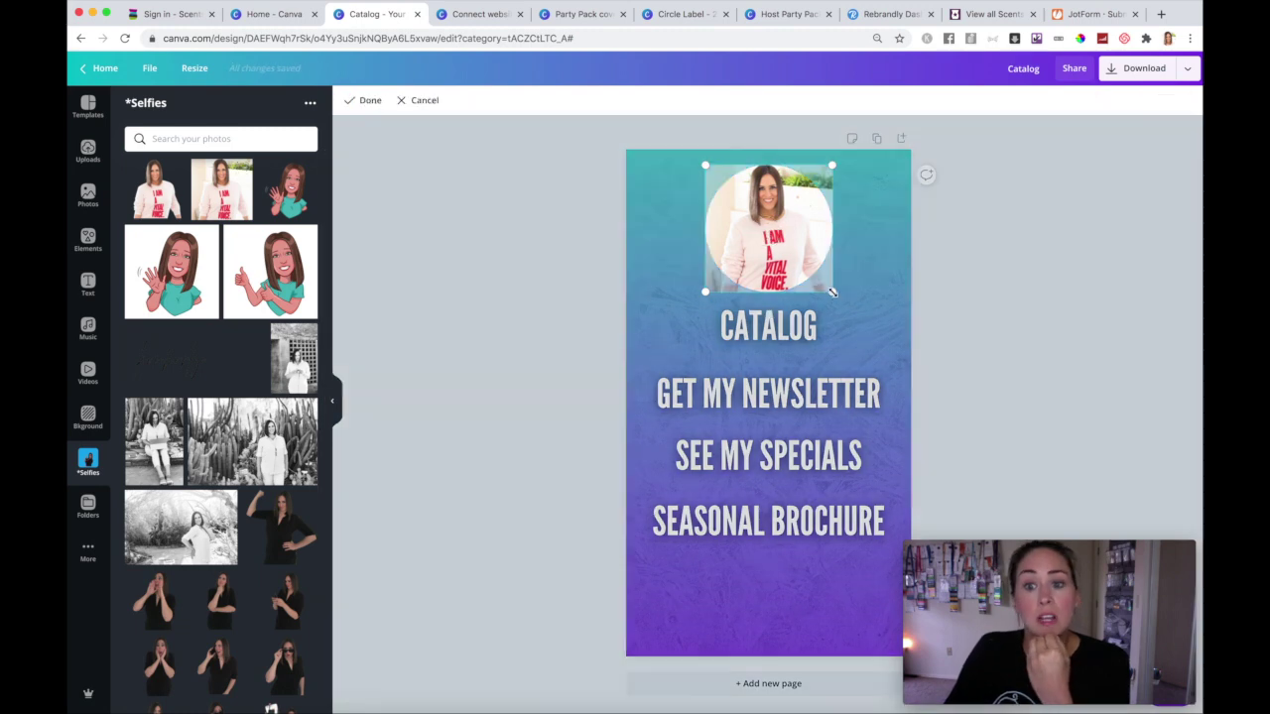
{"action": "left_click_drag", "start_coordinate": [832, 291], "coordinate": [937, 415]}
{"action": "left_click_drag", "start_coordinate": [869, 325], "coordinate": [825, 329]}
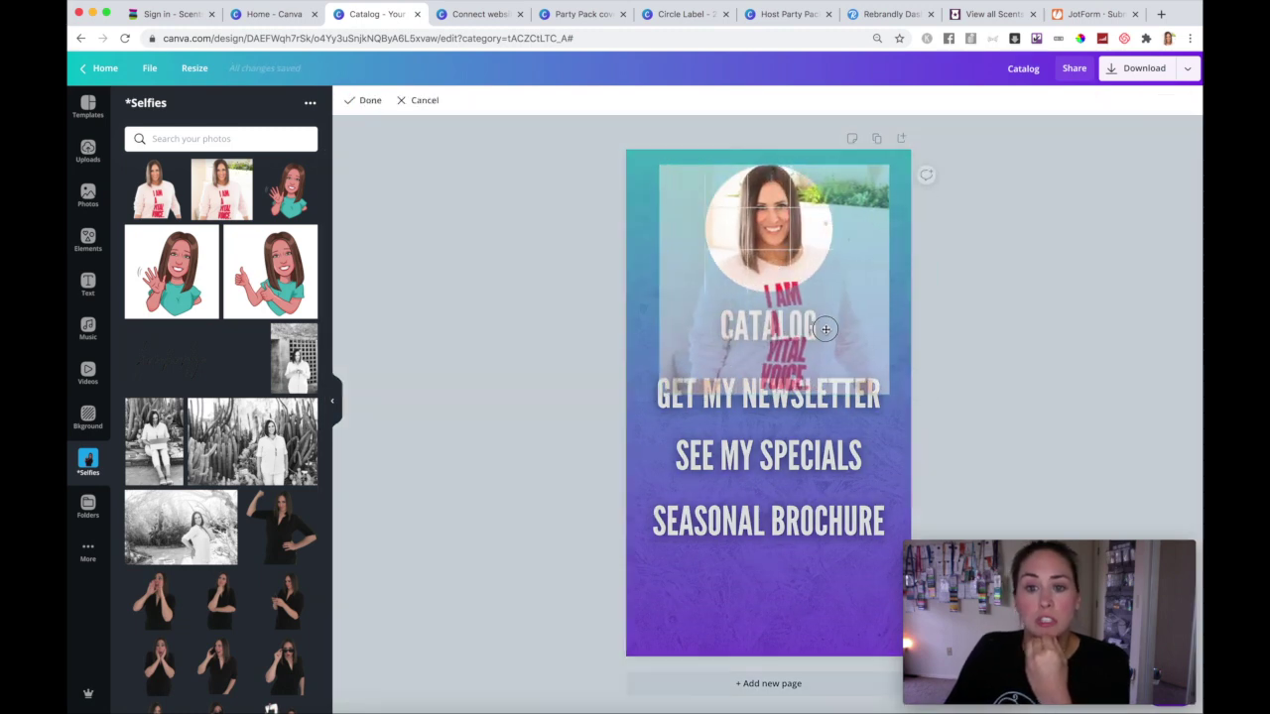
{"action": "left_click", "coordinate": [363, 100]}
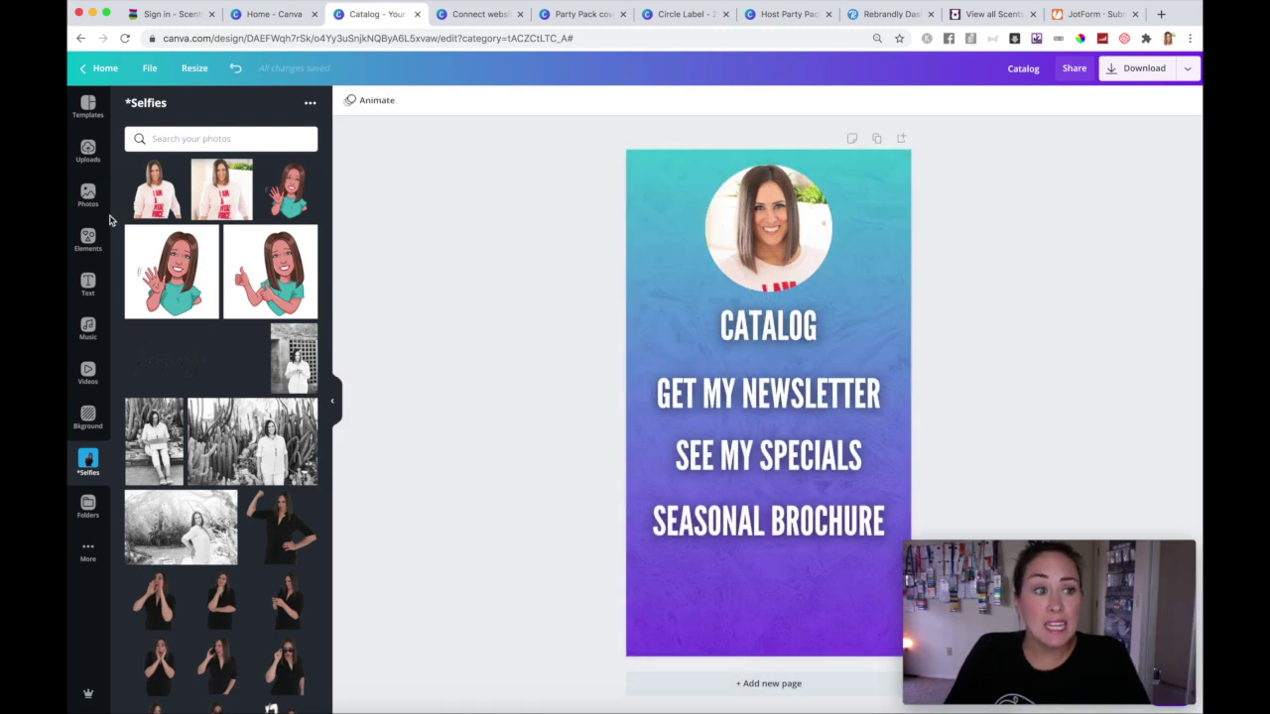
{"action": "left_click", "coordinate": [88, 239]}
Add a Facebook icon from an Elements search and shrink it near the page bottom
{"action": "left_click", "coordinate": [205, 108]}
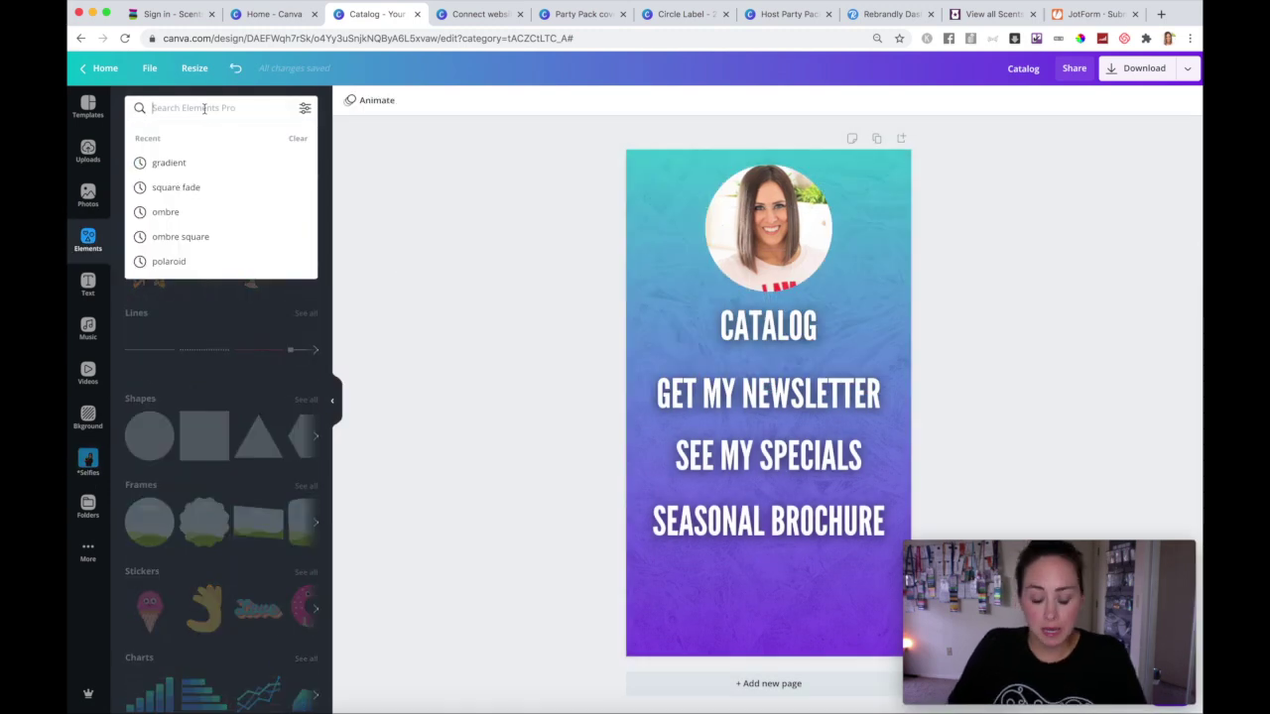
{"action": "type", "text": "f"}
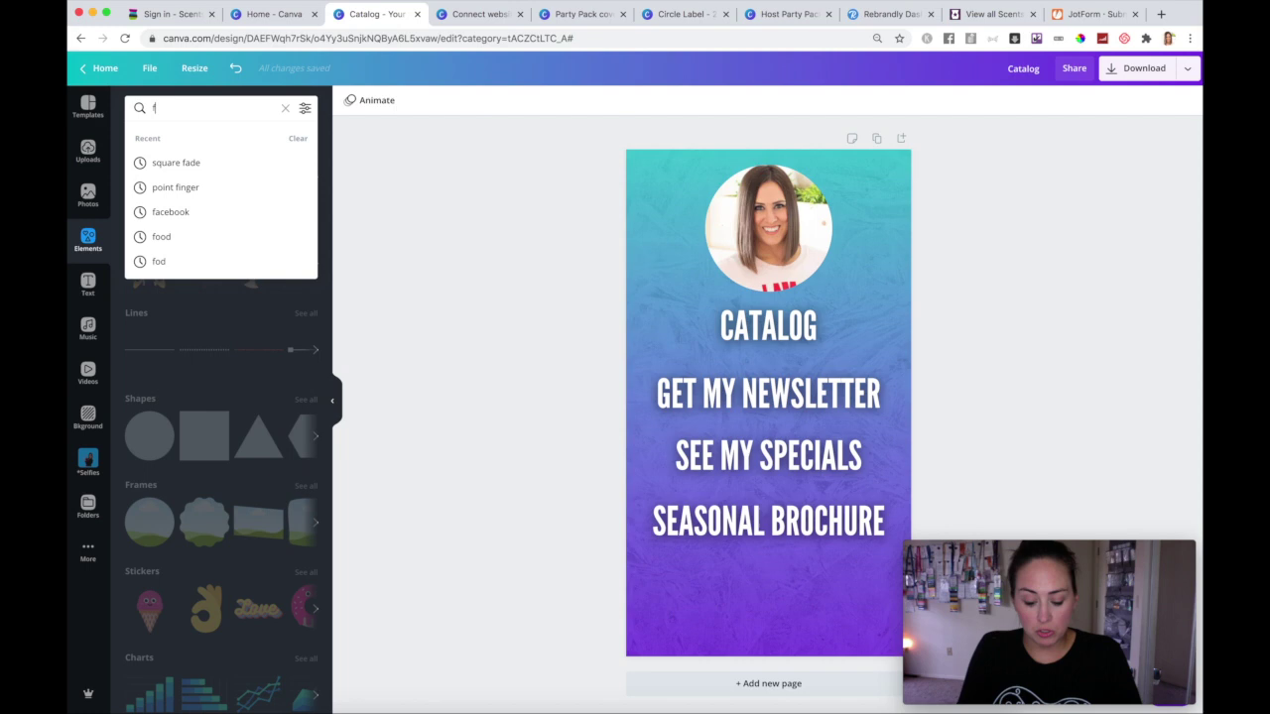
{"action": "type", "text": "acebook"}
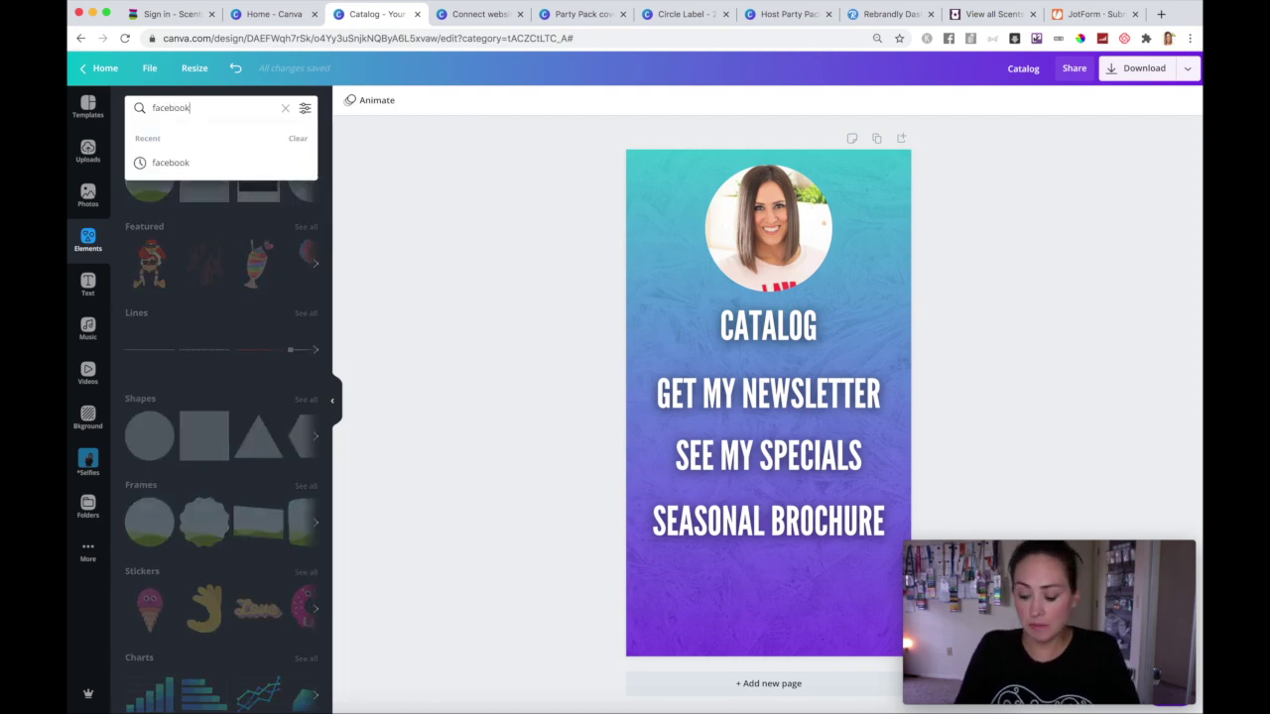
{"action": "key", "text": "Return"}
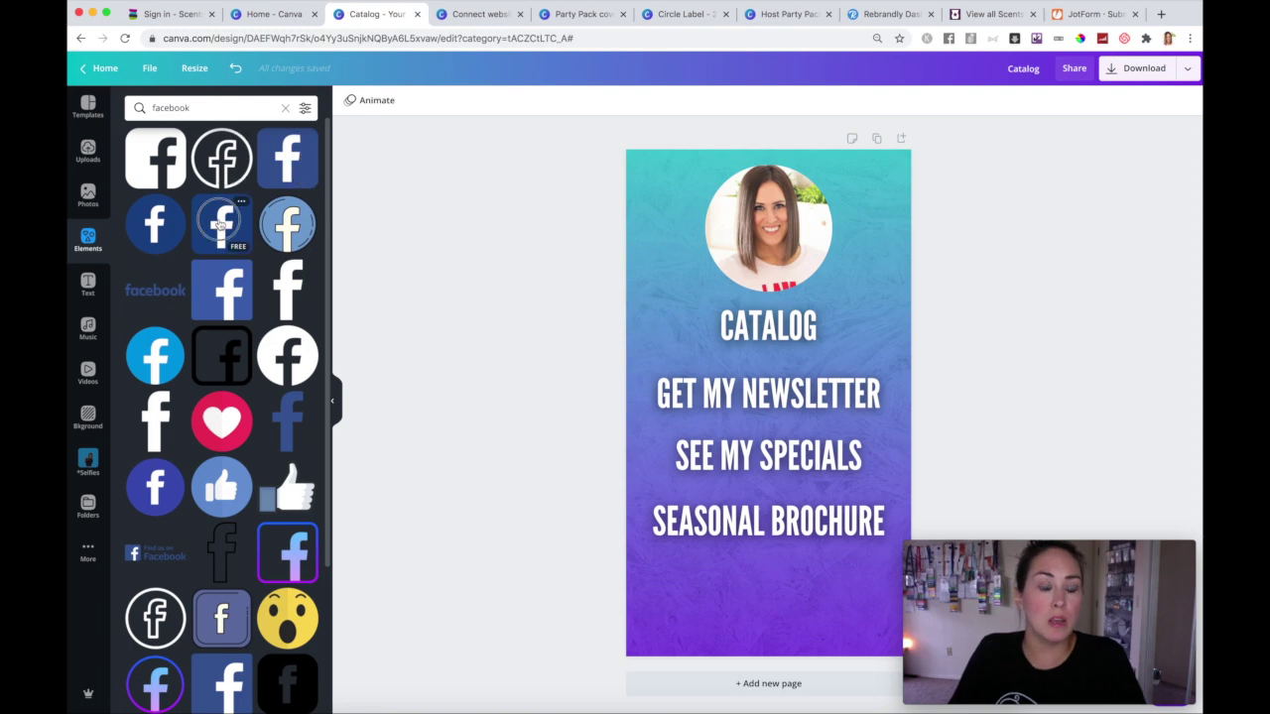
{"action": "left_click", "coordinate": [220, 223]}
{"action": "left_click_drag", "start_coordinate": [710, 349], "coordinate": [724, 608]}
Add a pink Instagram icon, shrunk and lined up beside the Facebook icon
{"action": "left_click", "coordinate": [215, 107]}
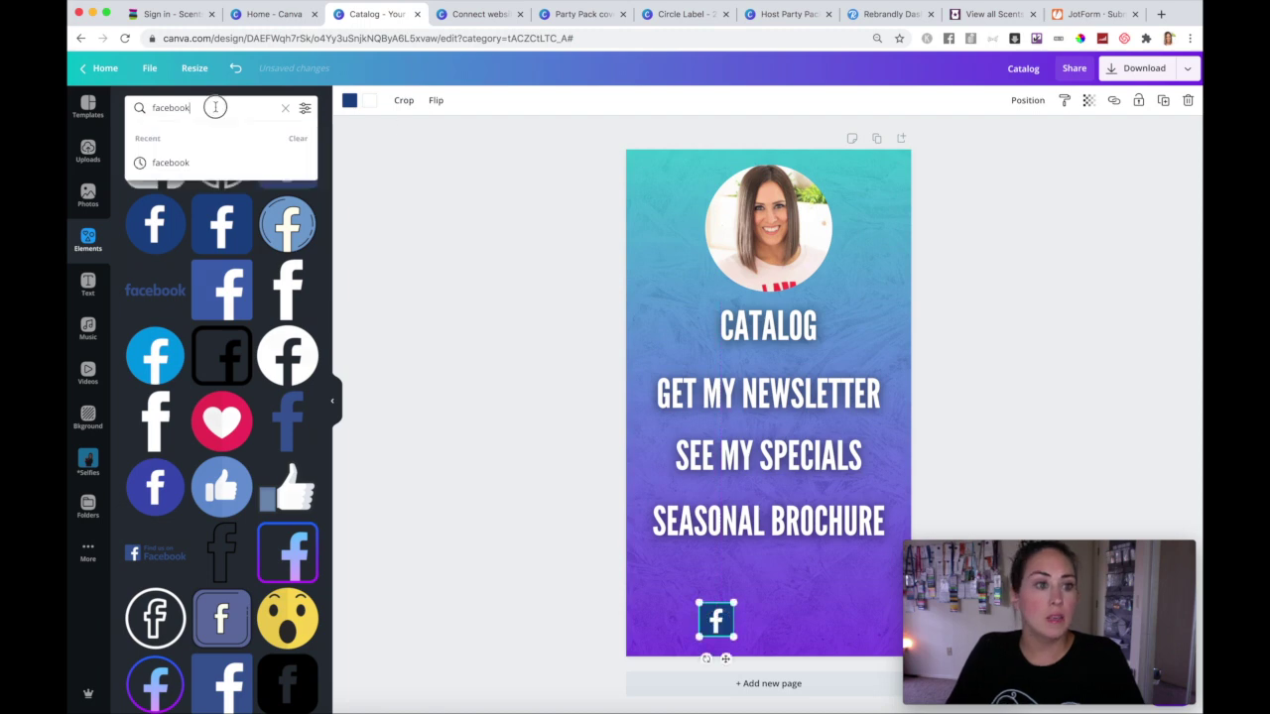
{"action": "left_click_drag", "start_coordinate": [216, 107], "coordinate": [129, 101]}
{"action": "type", "text": "instag"}
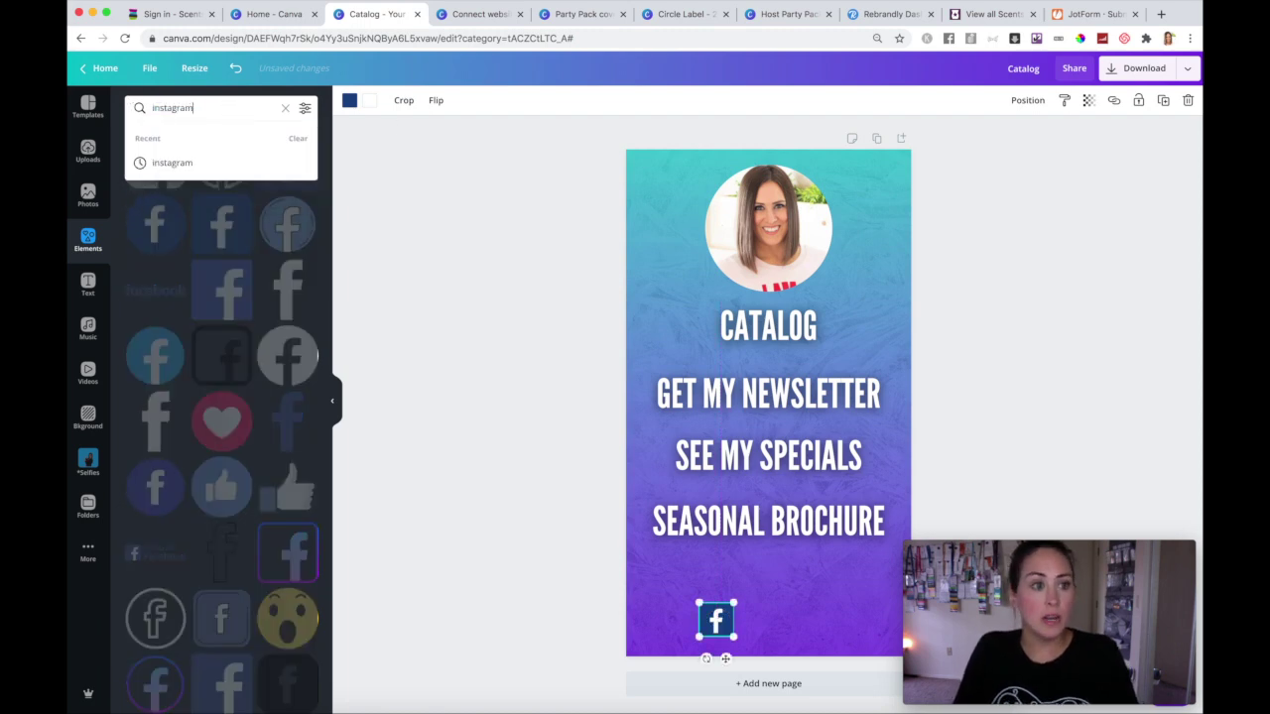
{"action": "type", "text": "ram"}
{"action": "key", "text": "Return"}
{"action": "left_click_drag", "start_coordinate": [270, 209], "coordinate": [799, 591]}
{"action": "left_click_drag", "start_coordinate": [850, 540], "coordinate": [762, 620]}
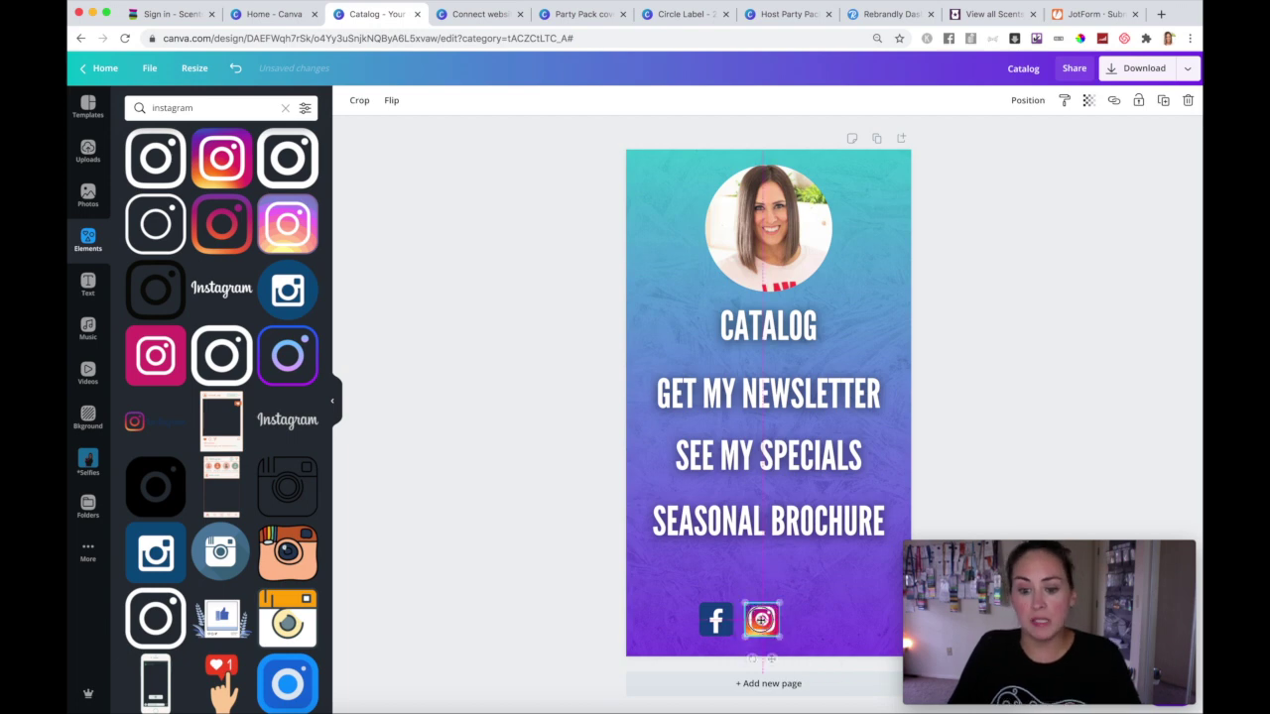
{"action": "left_click_drag", "start_coordinate": [716, 576], "coordinate": [716, 576]}
Search the Elements library for 'youtube' icons
{"action": "left_click", "coordinate": [198, 107]}
{"action": "key", "text": "ctrl+a"}
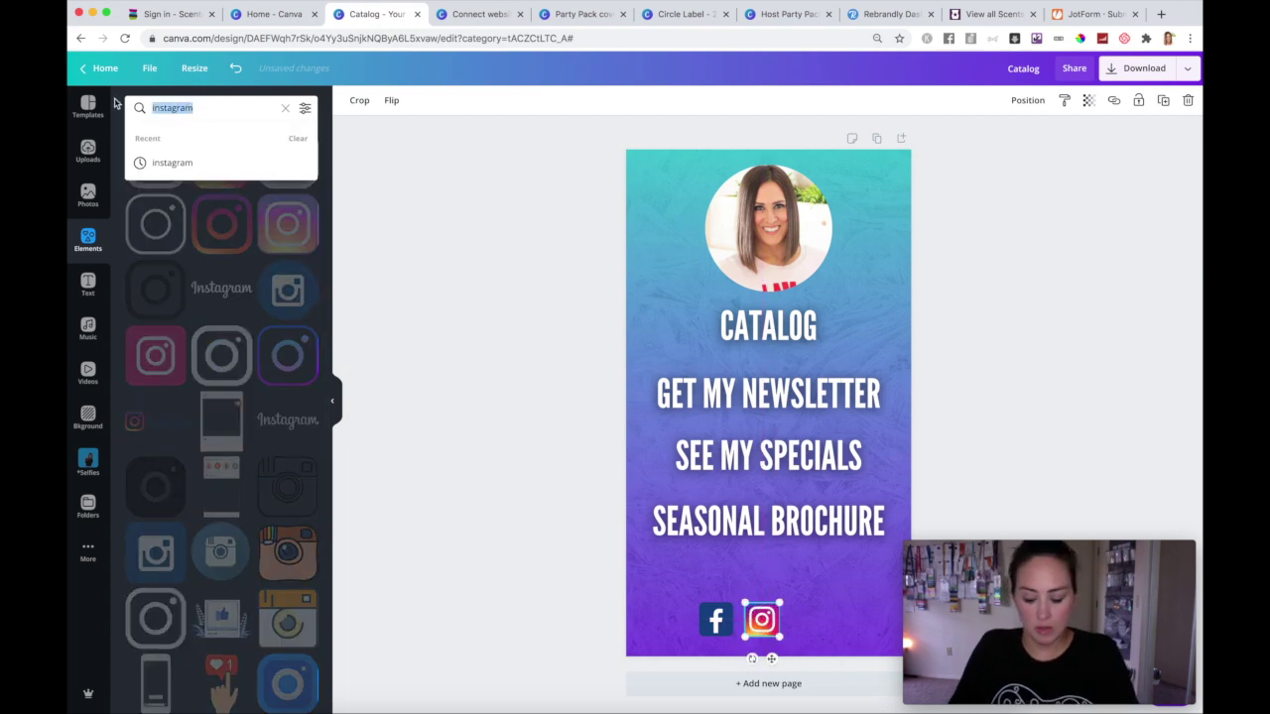
{"action": "type", "text": "youtube"}
{"action": "key", "text": "Return"}
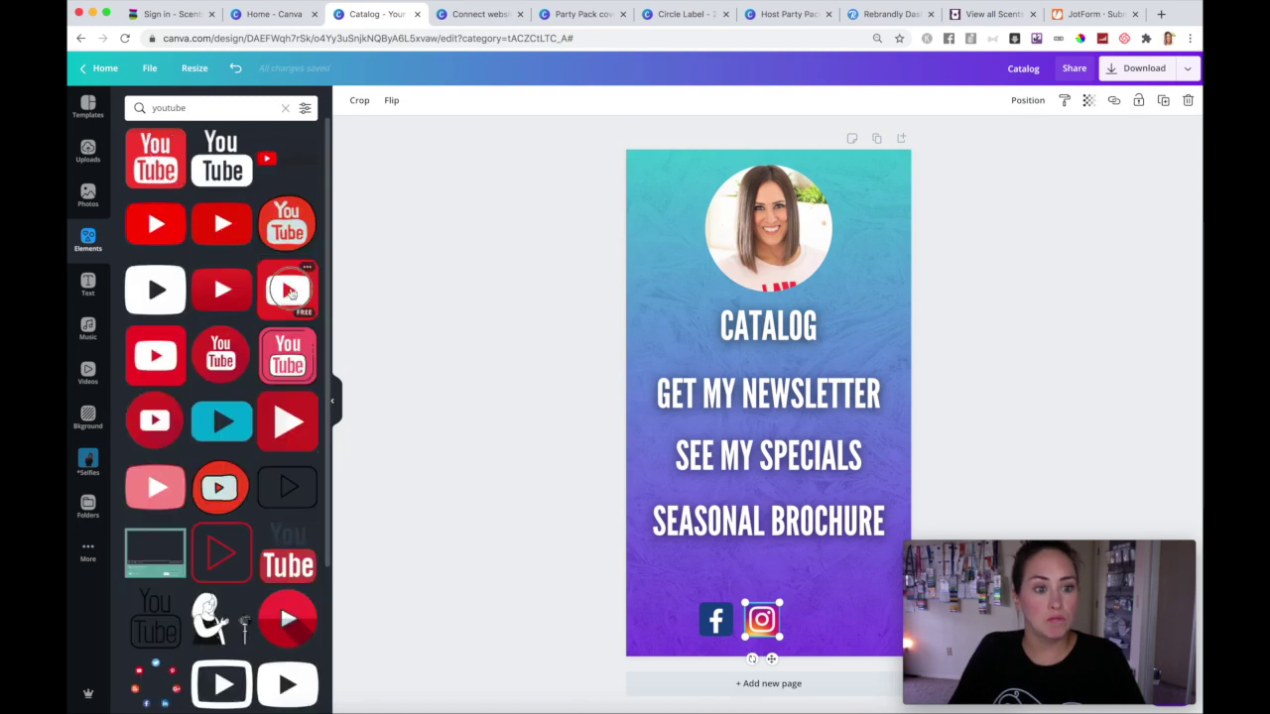
Add a YouTube icon beside Instagram, shrunk to match the other icons
{"action": "left_click", "coordinate": [287, 290]}
{"action": "left_click_drag", "start_coordinate": [768, 395], "coordinate": [844, 578]}
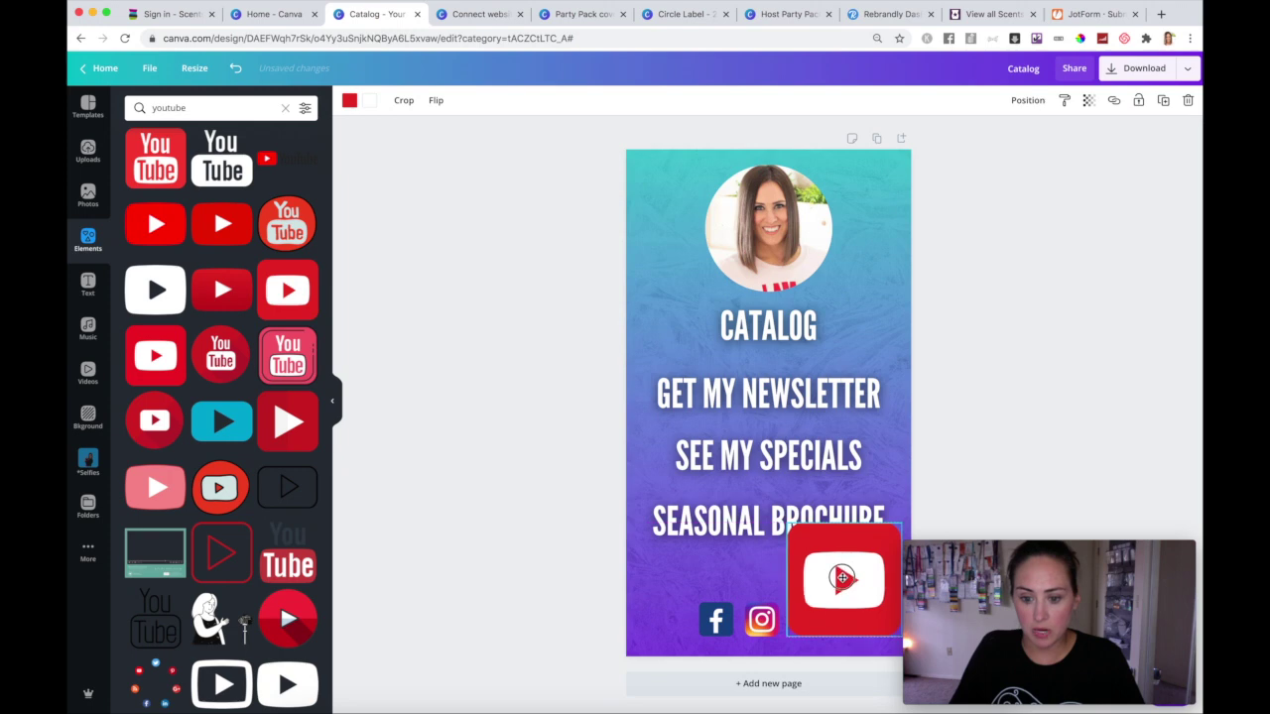
{"action": "left_click_drag", "start_coordinate": [901, 526], "coordinate": [832, 624]}
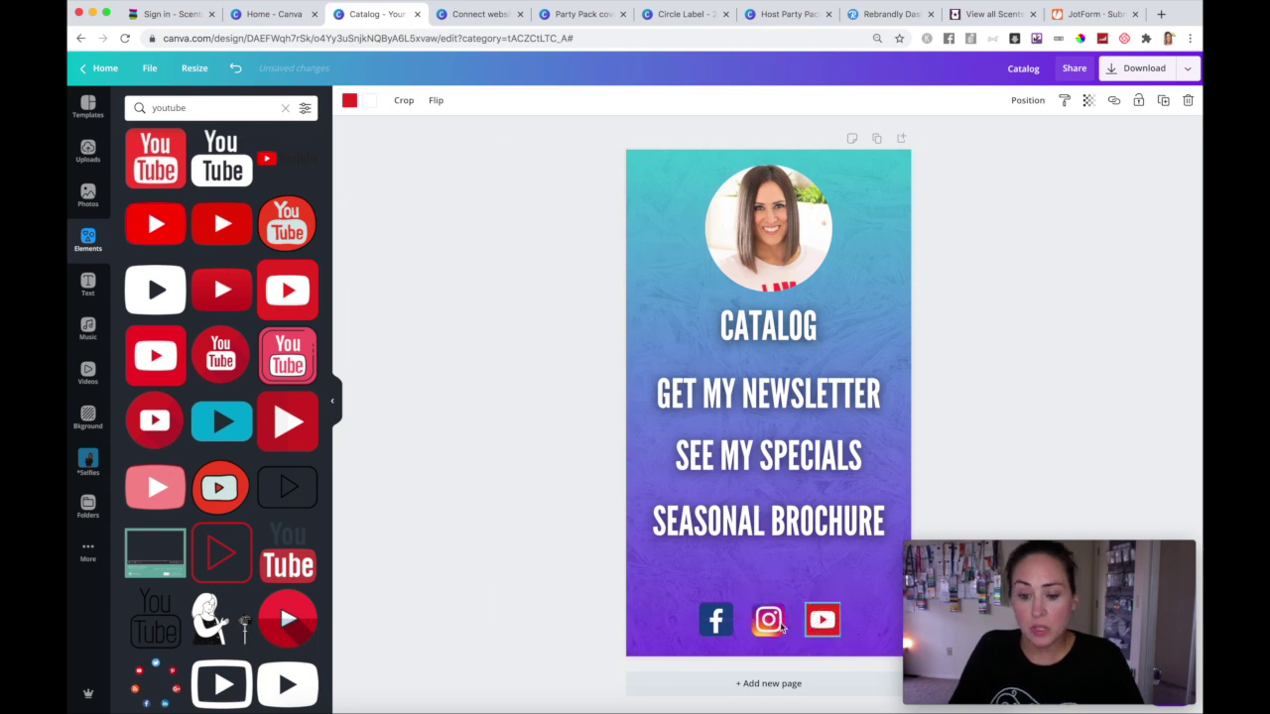
Check the link fields of the Facebook and Instagram icons
{"action": "left_click", "coordinate": [721, 622]}
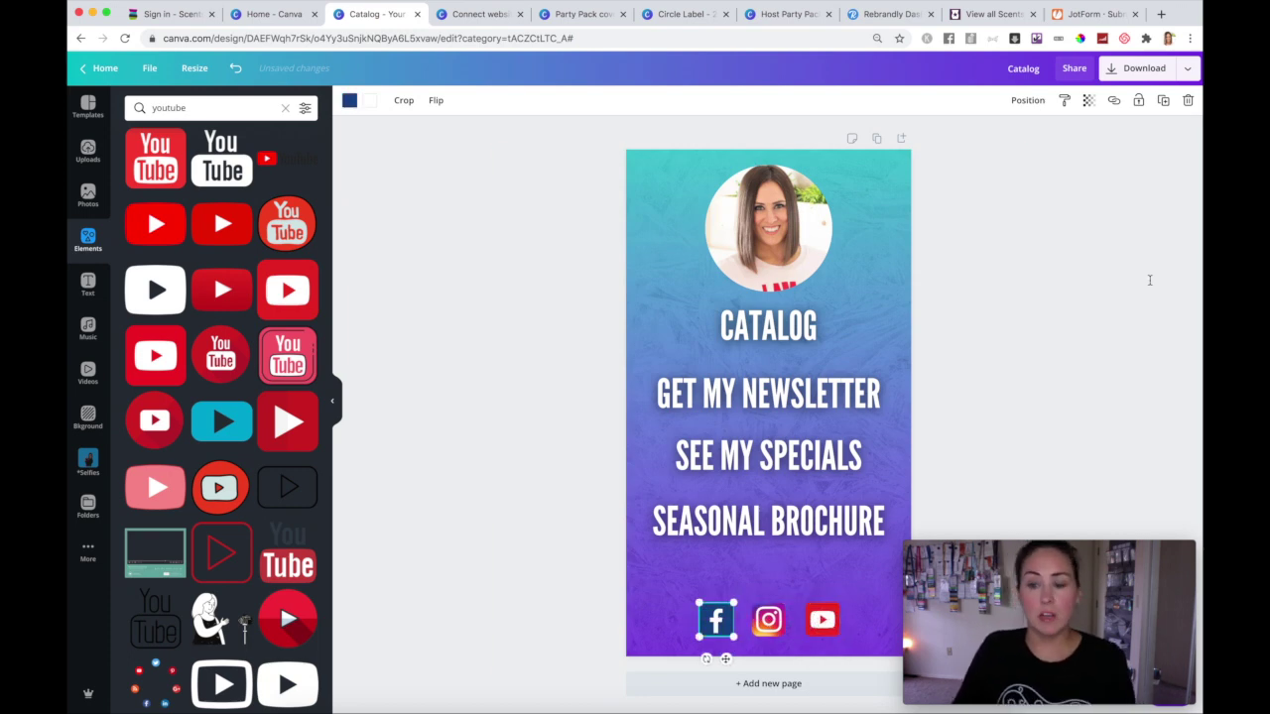
{"action": "left_click", "coordinate": [1115, 101]}
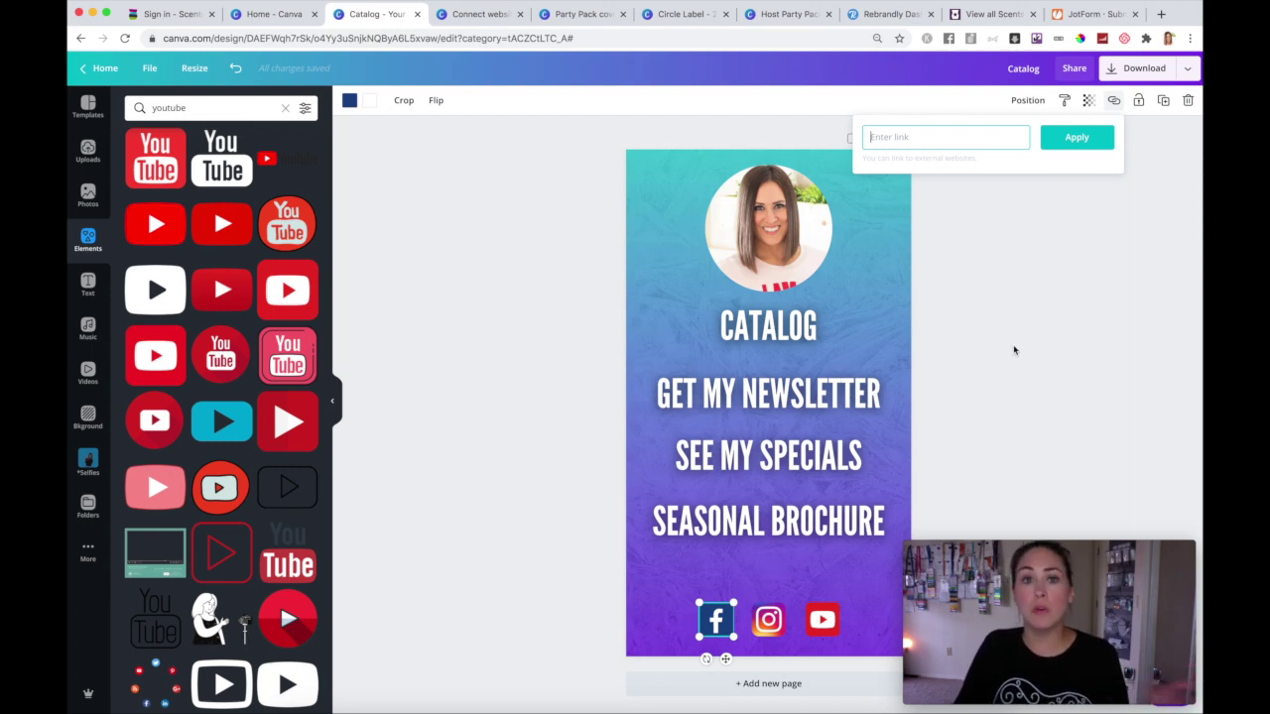
{"action": "left_click", "coordinate": [768, 620]}
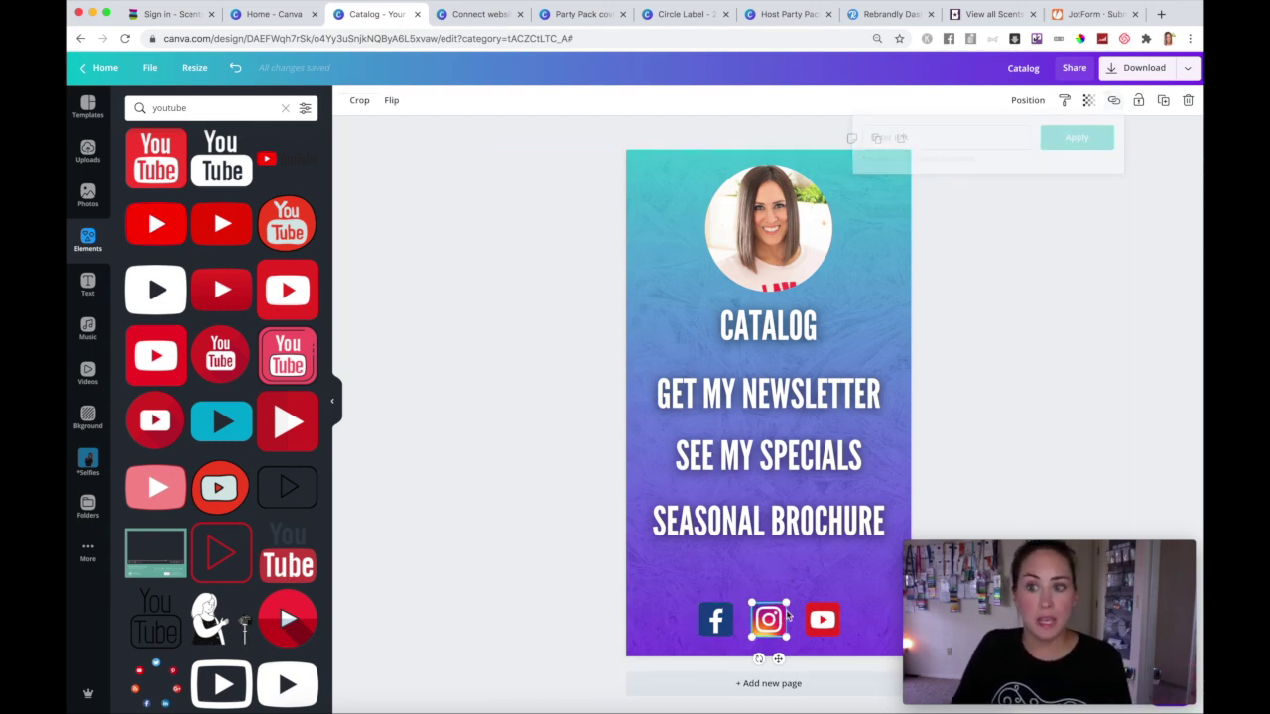
{"action": "left_click", "coordinate": [1113, 100]}
{"action": "left_click", "coordinate": [983, 292]}
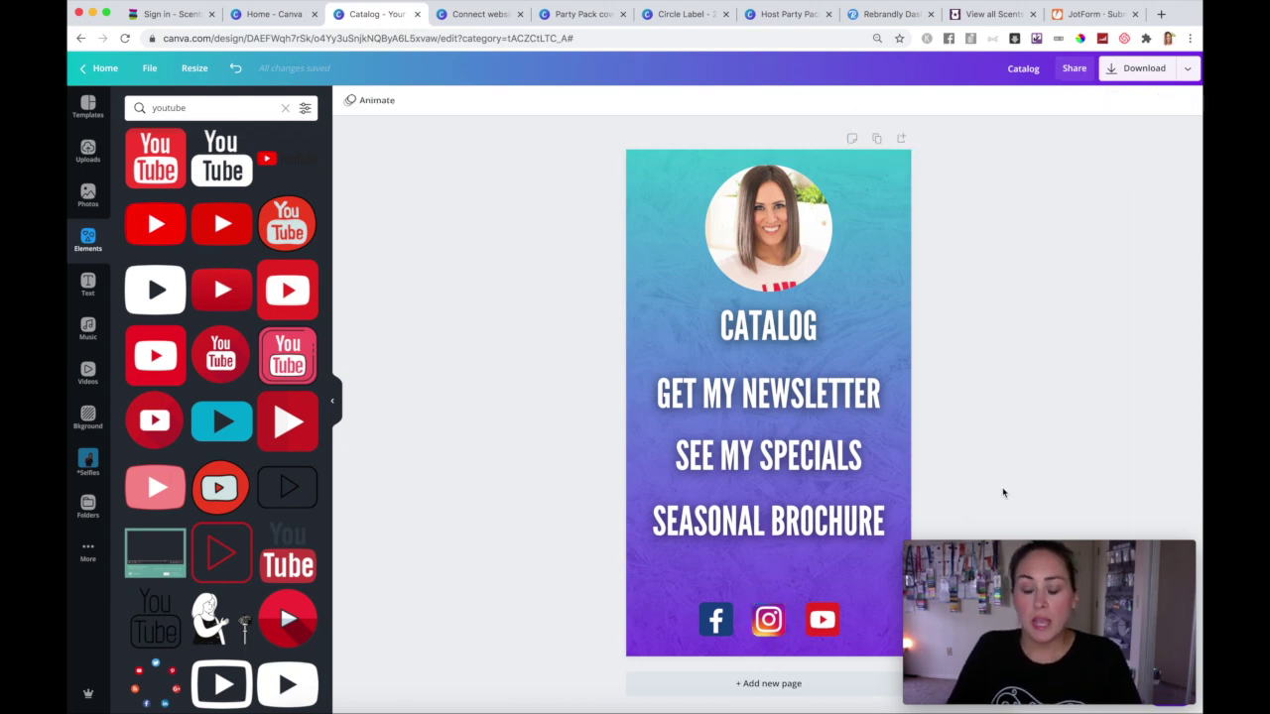
Select all four text lines together and shift them down toward the social icons
{"action": "left_click_drag", "start_coordinate": [822, 517], "coordinate": [762, 331]}
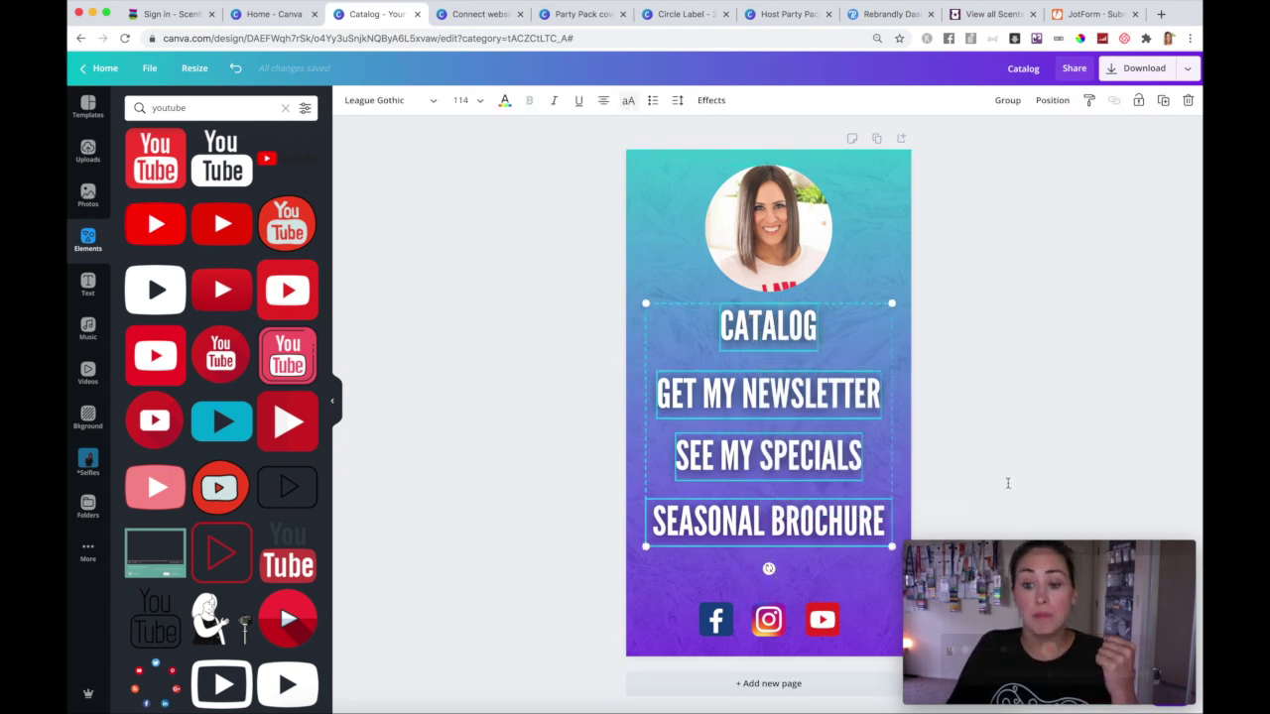
{"action": "left_click", "coordinate": [944, 511]}
{"action": "left_click_drag", "start_coordinate": [812, 503], "coordinate": [727, 315]}
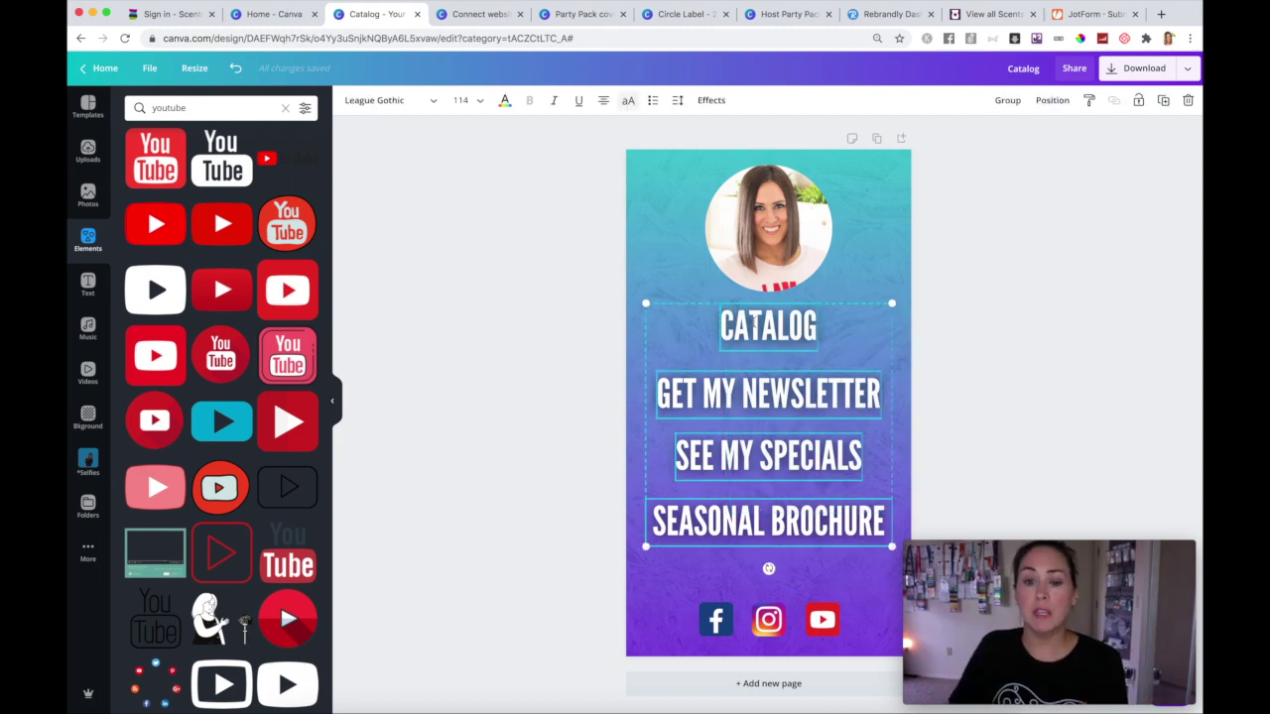
{"action": "left_click_drag", "start_coordinate": [789, 382], "coordinate": [784, 402]}
{"action": "left_click", "coordinate": [980, 360]}
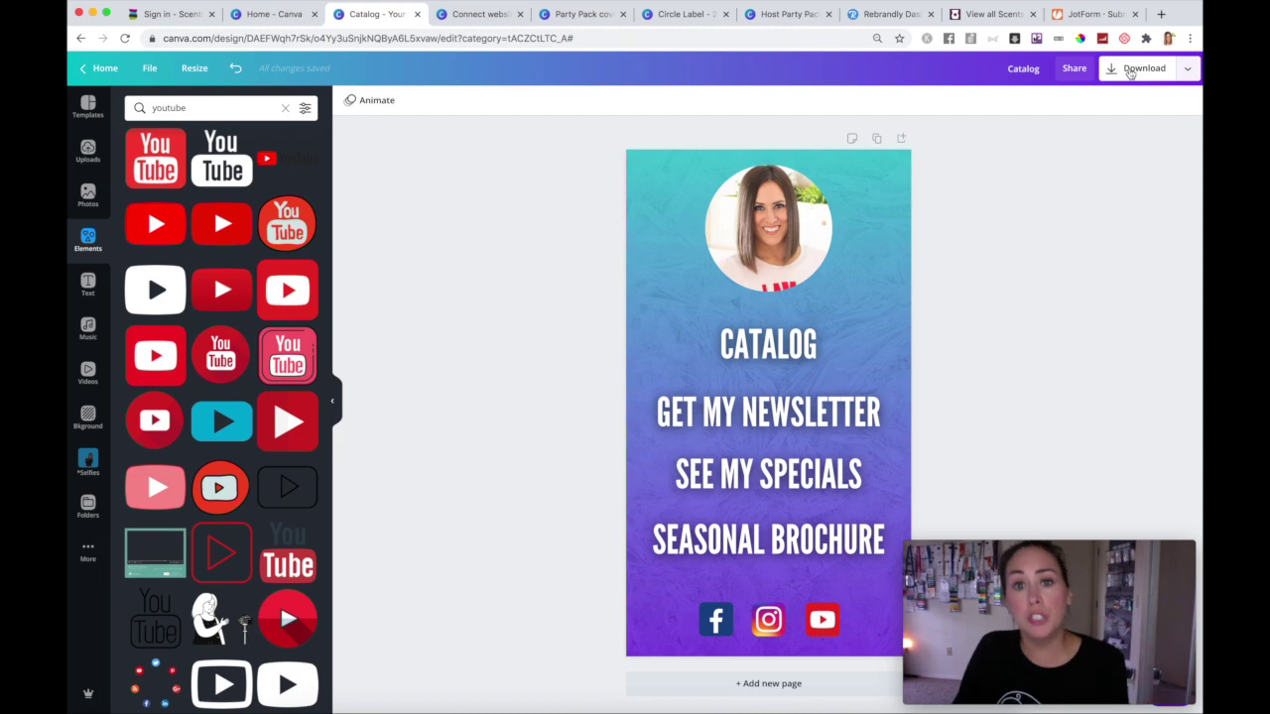
Find the Website publishing option via a 'website' search and set its web style to Scrolling
{"action": "left_click", "coordinate": [1190, 73]}
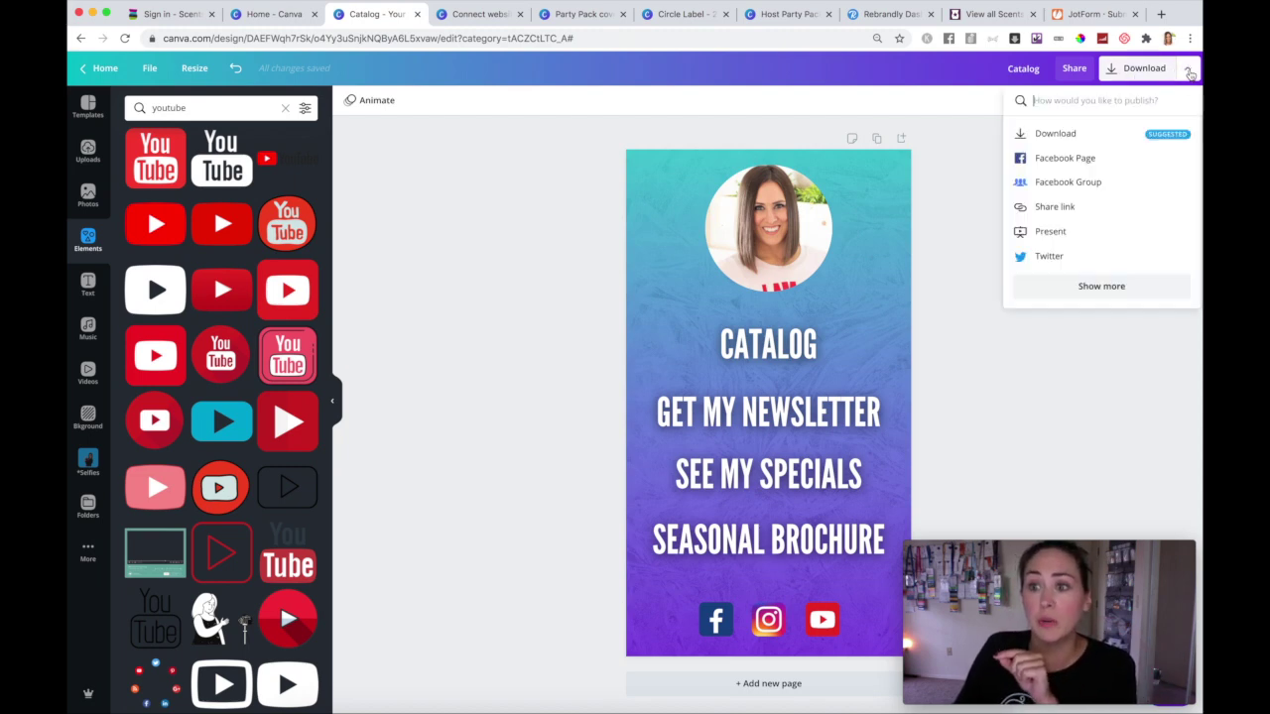
{"action": "left_click", "coordinate": [1109, 289]}
{"action": "scroll", "coordinate": [1139, 192], "scroll_direction": "down", "scroll_amount": 10}
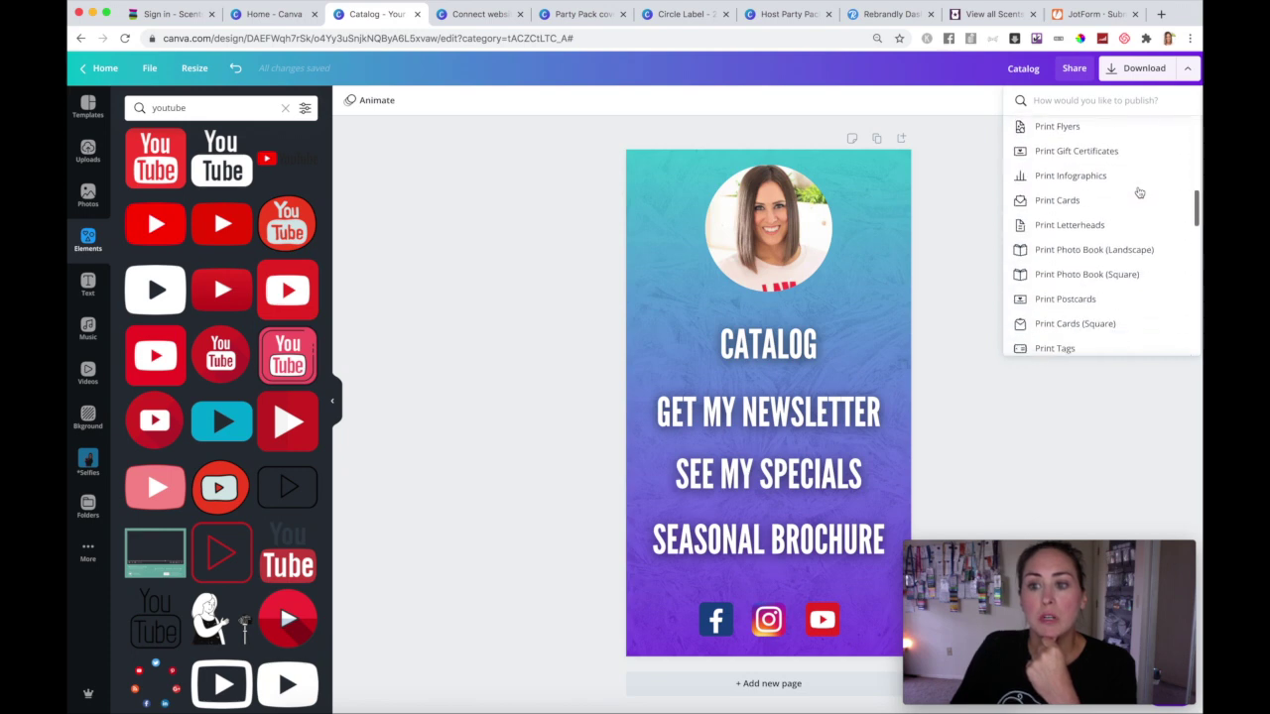
{"action": "scroll", "coordinate": [1141, 190], "scroll_direction": "down", "scroll_amount": 3}
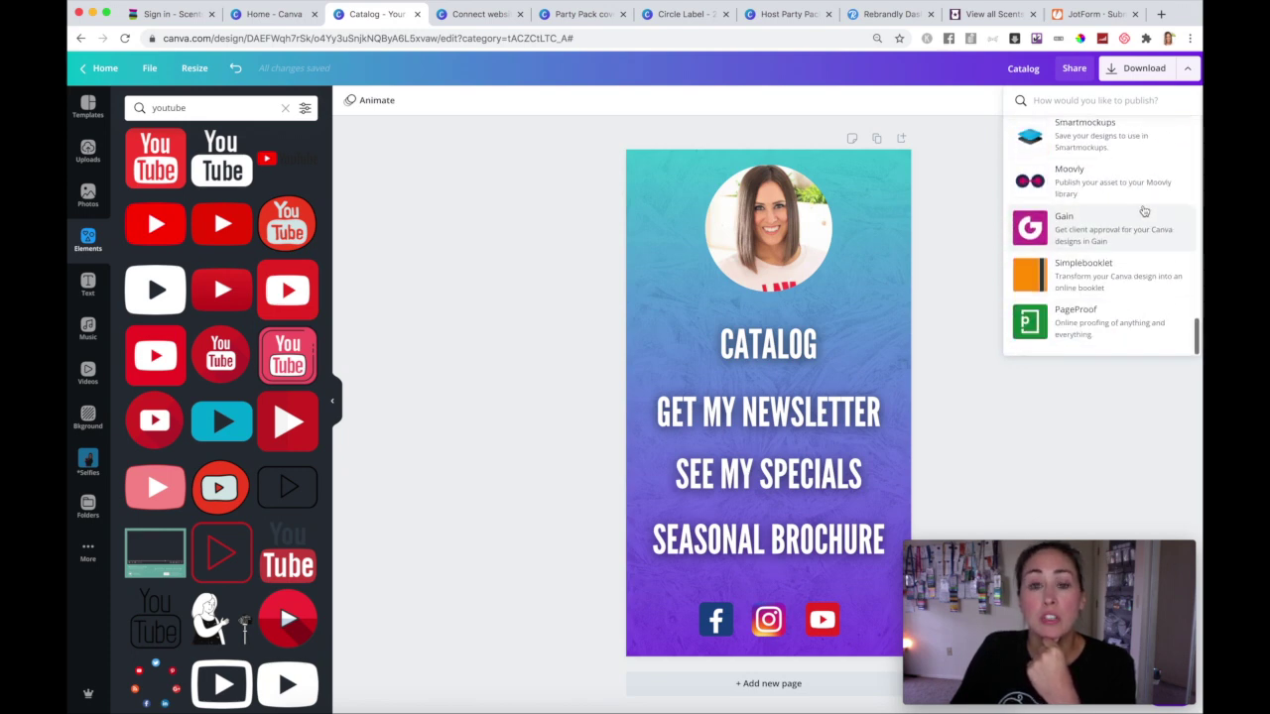
{"action": "scroll", "coordinate": [1142, 209], "scroll_direction": "up", "scroll_amount": 15}
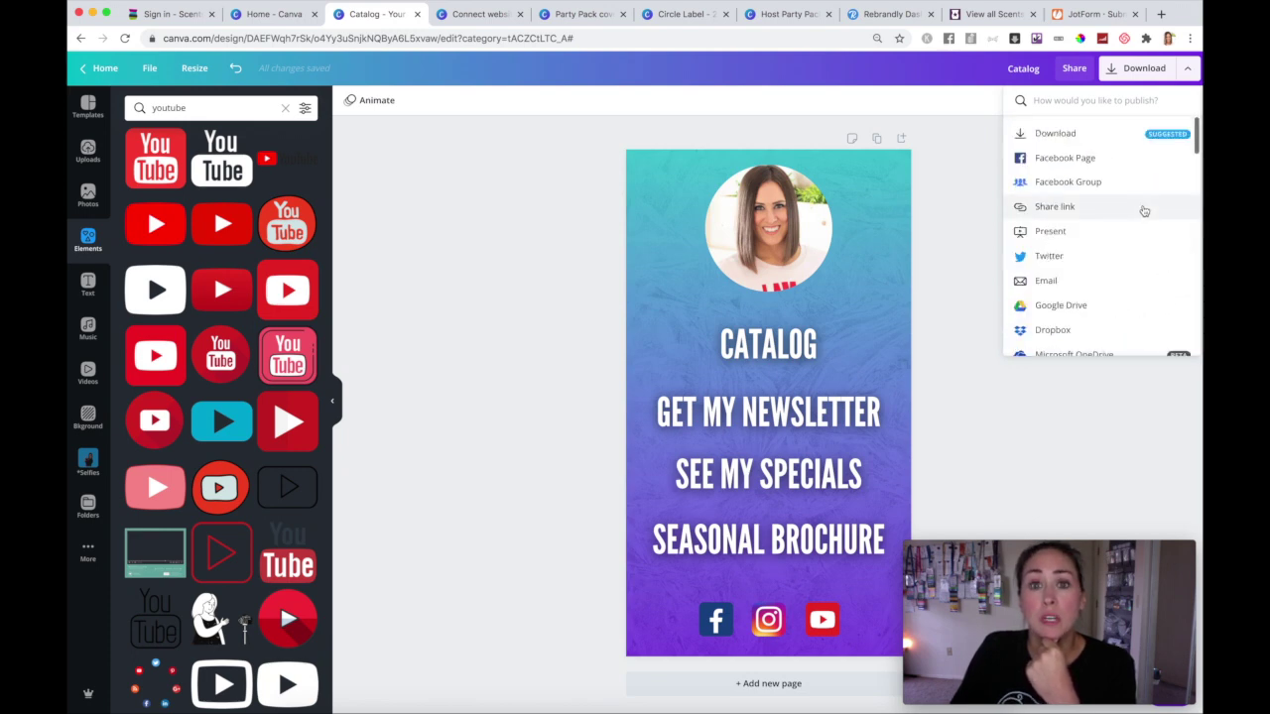
{"action": "left_click", "coordinate": [1124, 103]}
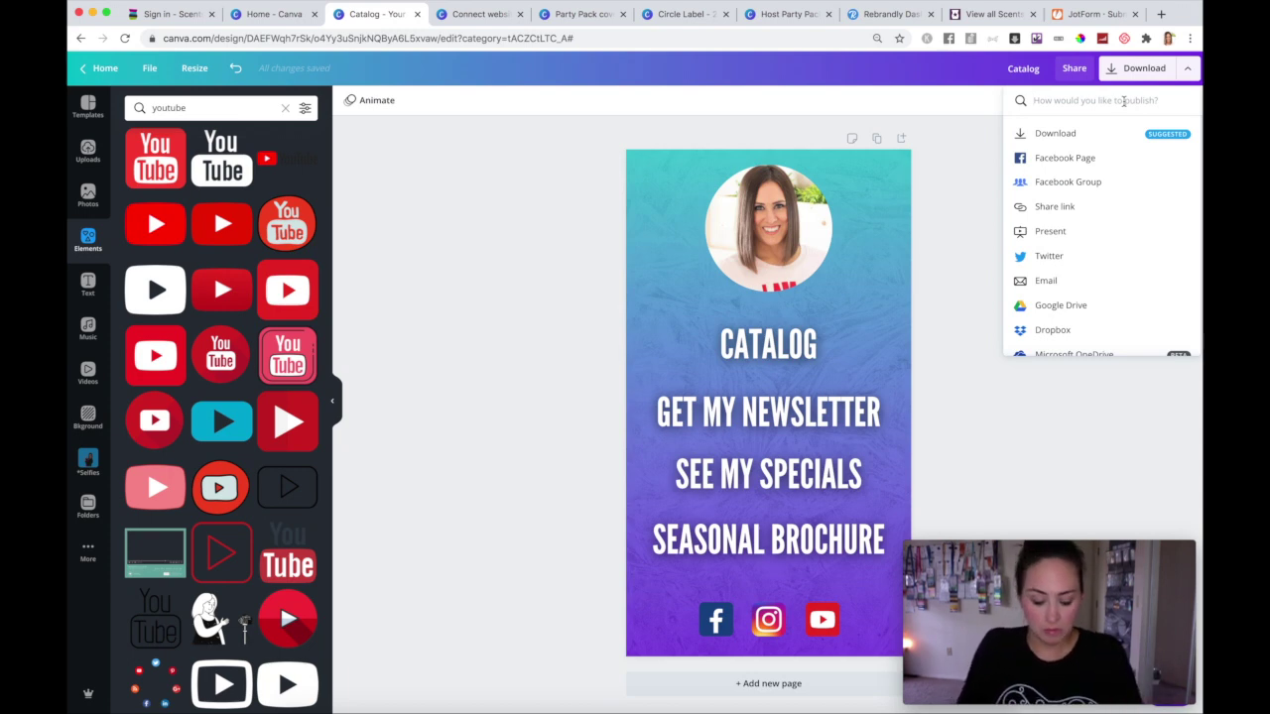
{"action": "type", "text": "website"}
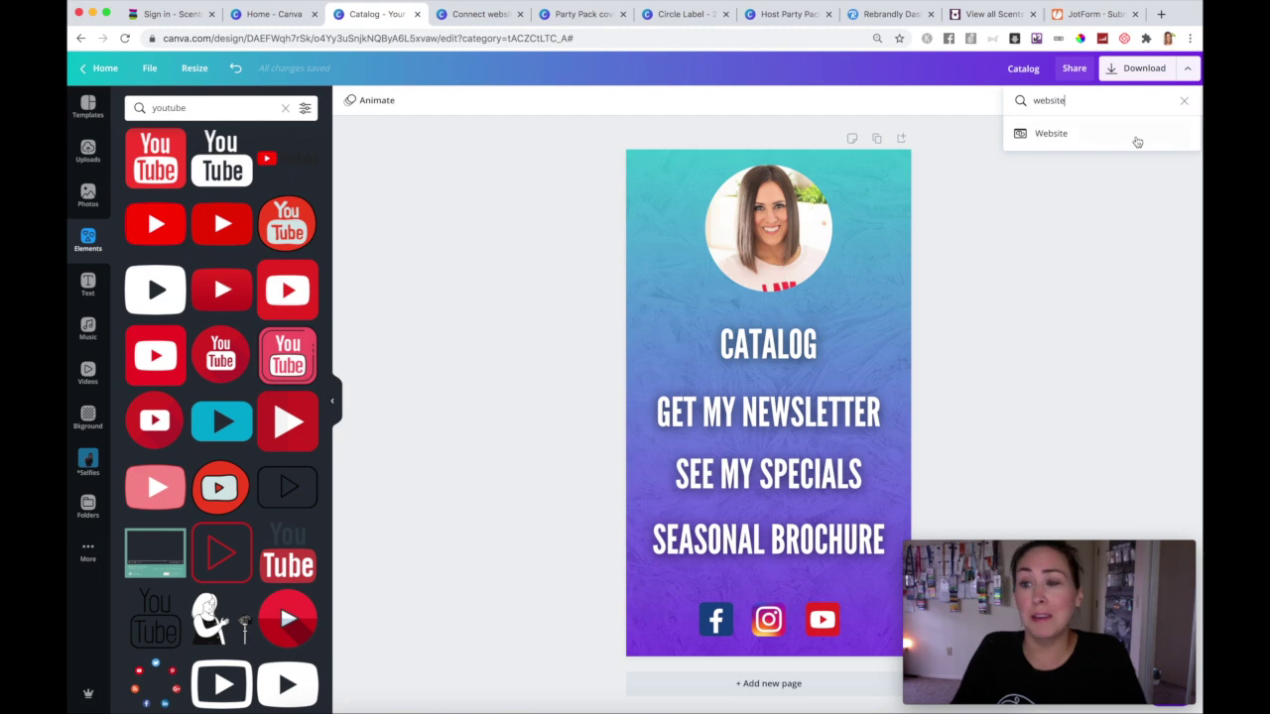
{"action": "left_click", "coordinate": [1049, 133]}
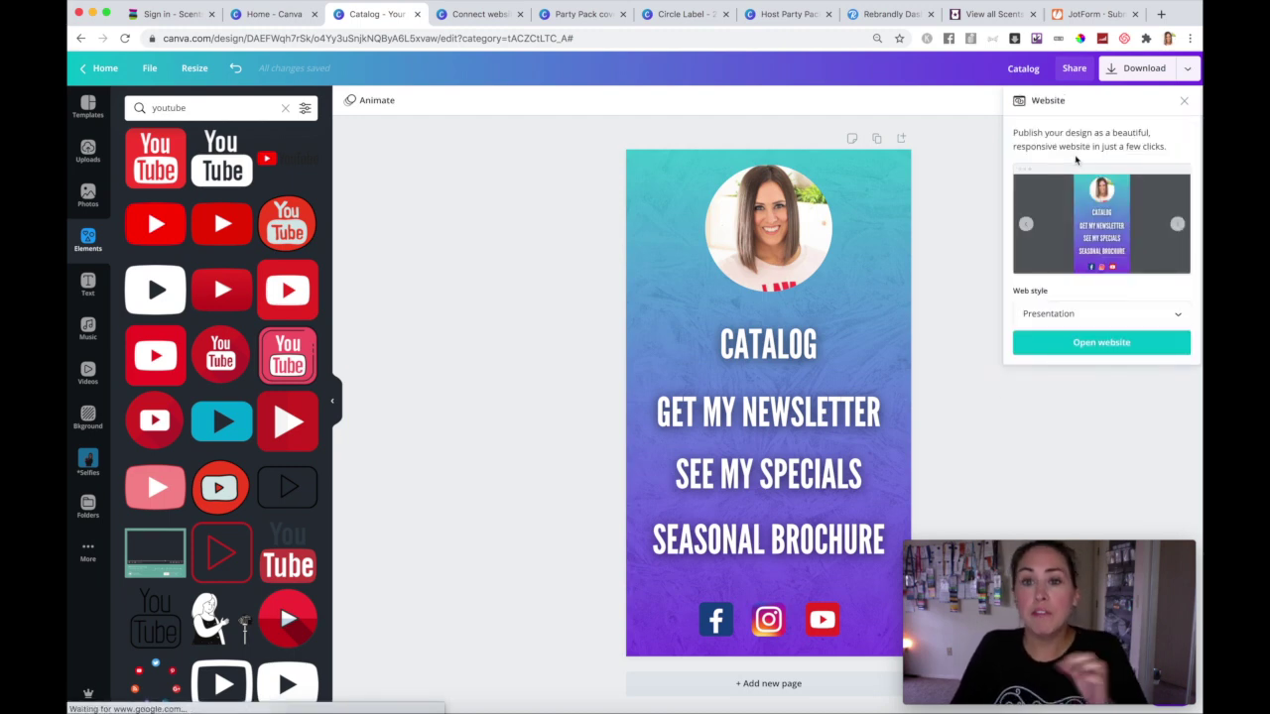
{"action": "left_click", "coordinate": [1131, 317]}
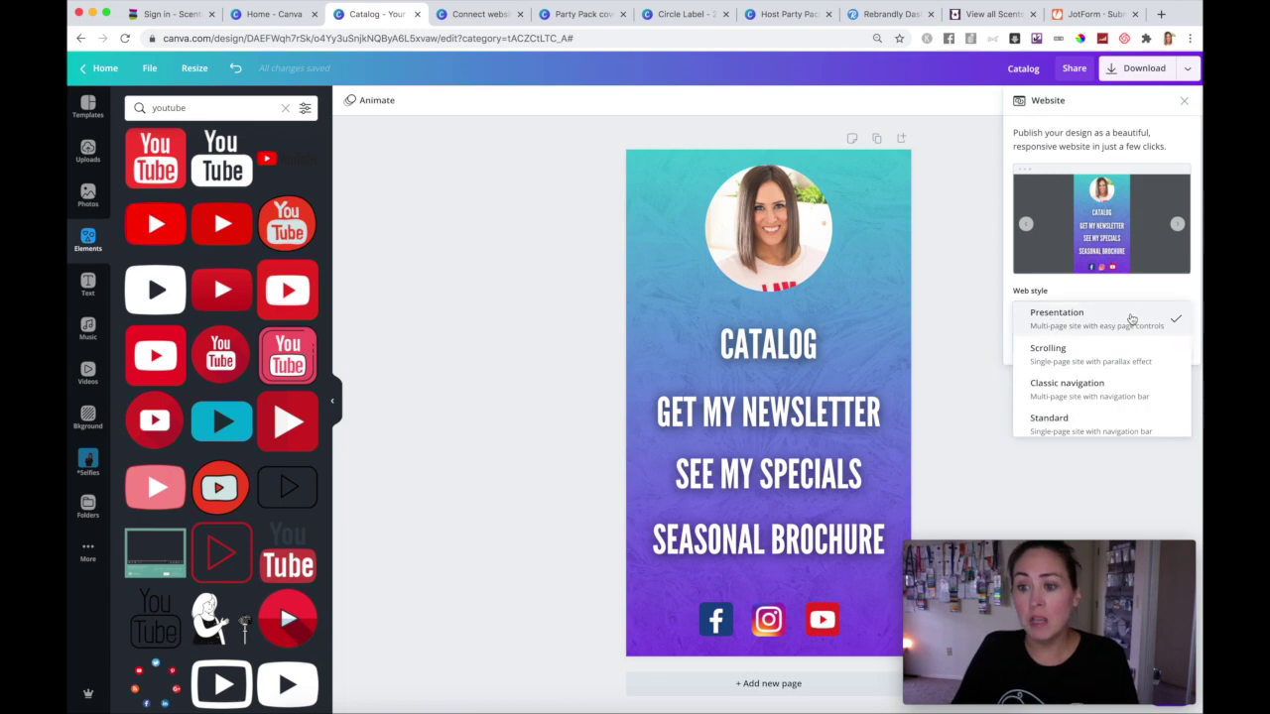
{"action": "left_click", "coordinate": [1146, 363]}
Open the published Scrolling website in a new tab and highlight its URL in the address bar
{"action": "left_click", "coordinate": [1111, 344]}
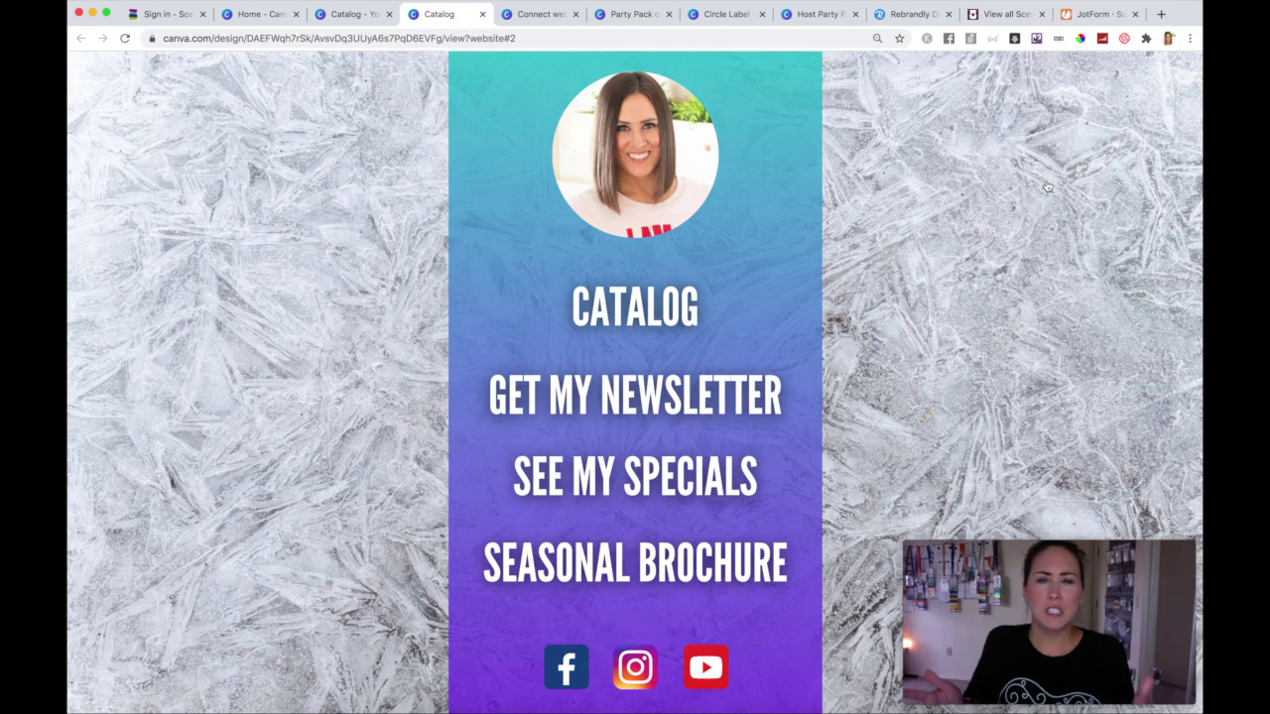
{"action": "left_click", "coordinate": [308, 37]}
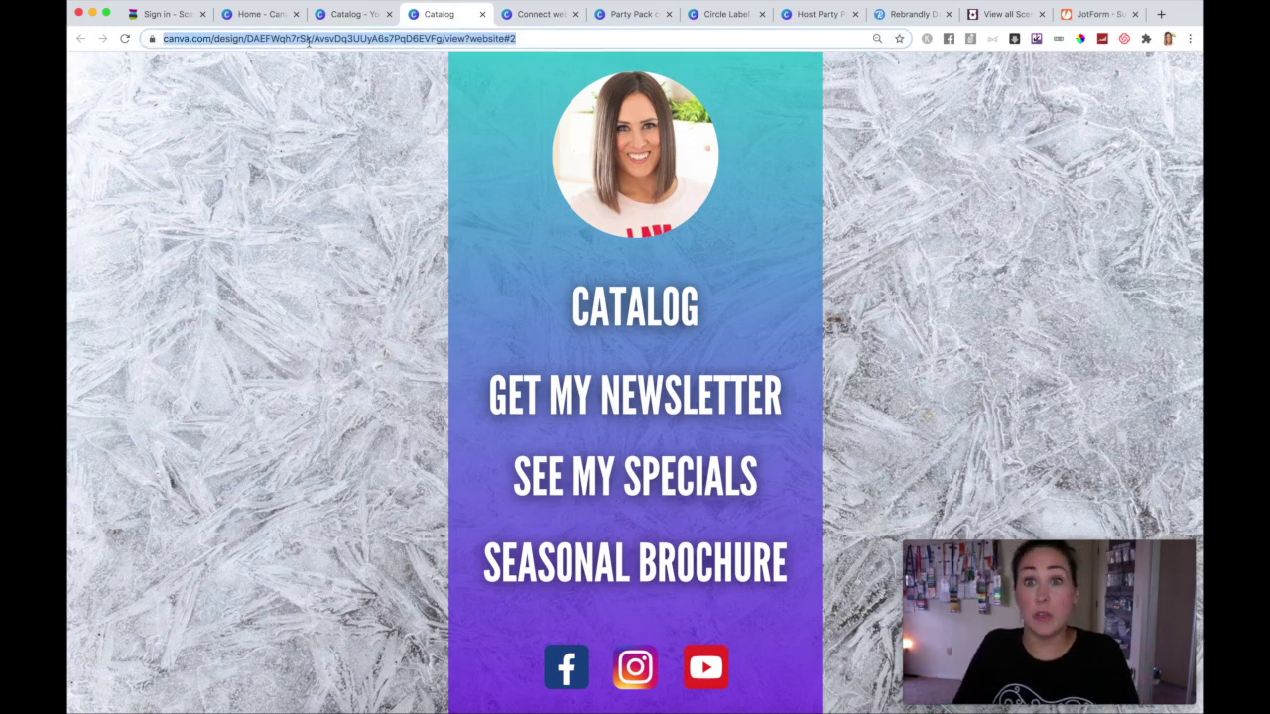